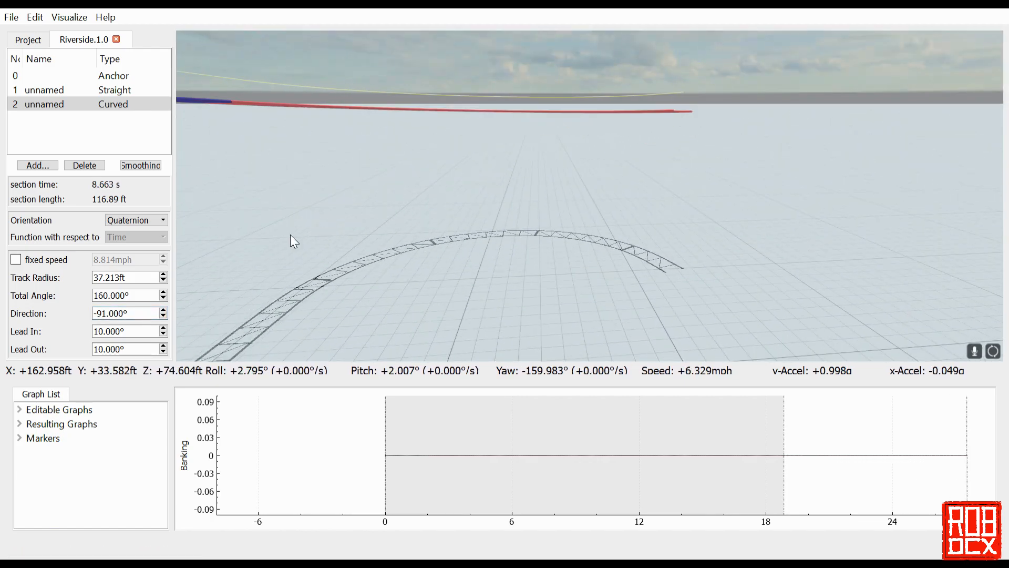
# Add a second curved section with a 45.213 ft track radius and fixed speed turned off
pyautogui.click(37, 165)
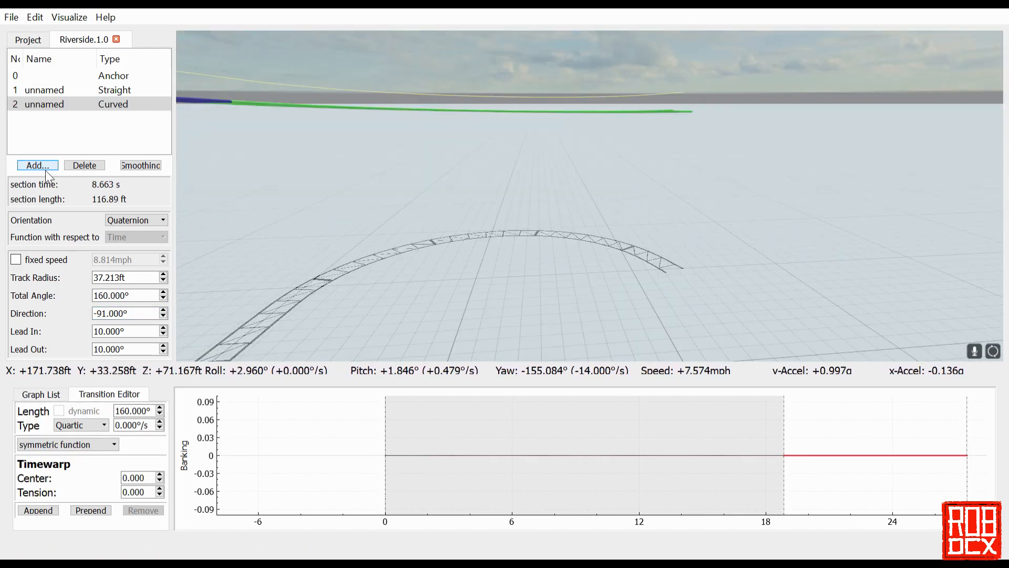
pyautogui.moveTo(369, 200); pyautogui.dragTo(326, 207)
pyautogui.scroll(-4, 149, 278)
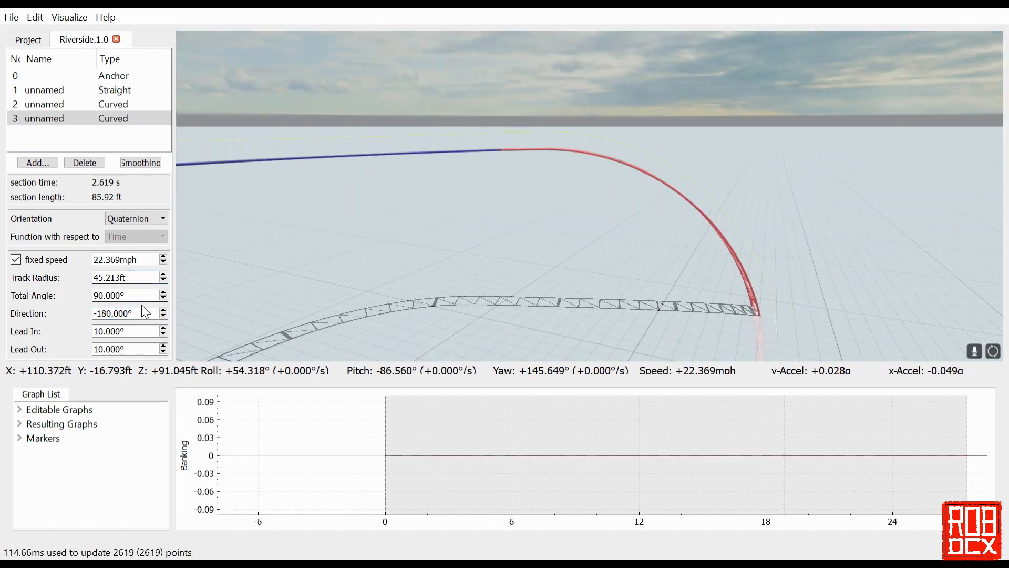
pyautogui.click(16, 259)
# Set the first curved section's banking transition to -1.5°/s and its direction to -92°
pyautogui.click(58, 104)
pyautogui.click(867, 455)
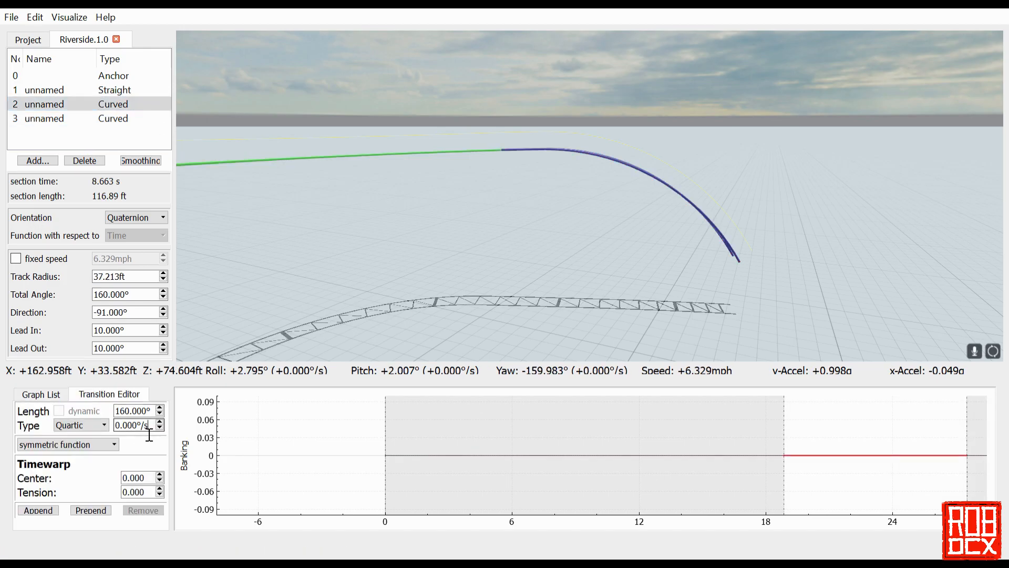
pyautogui.scroll(-3, 149, 431)
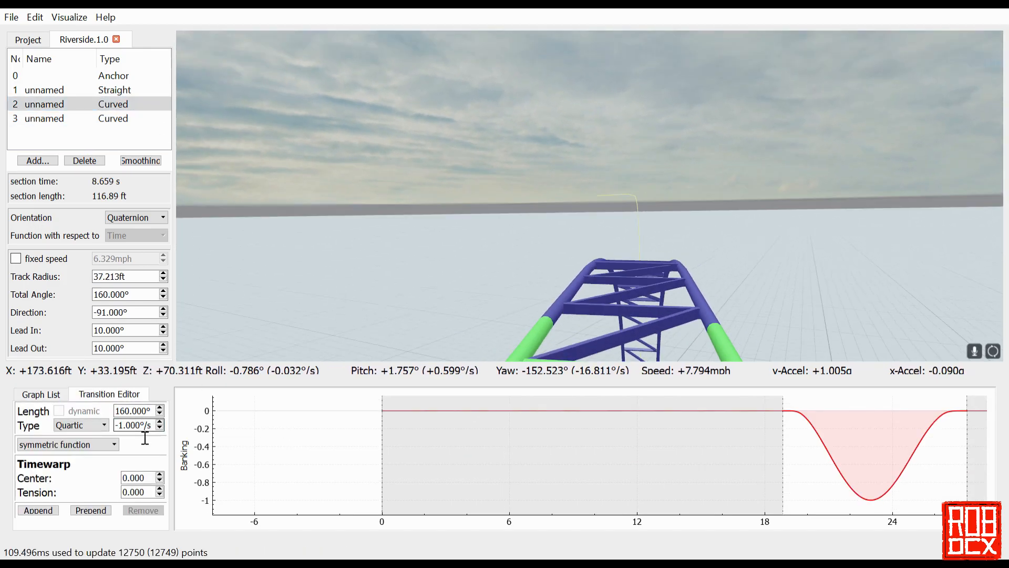
pyautogui.scroll(2, 144, 426)
pyautogui.scroll(-1, 126, 314)
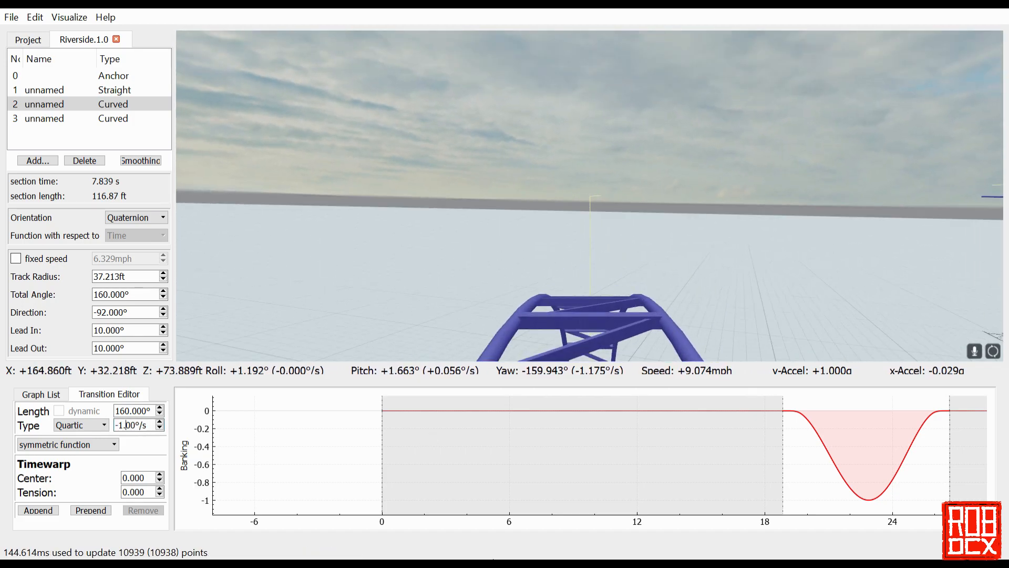
# Replace the second curved section with a 32.808 ft straight section with fixed speed turned off
pyautogui.click(113, 118)
pyautogui.click(96, 164)
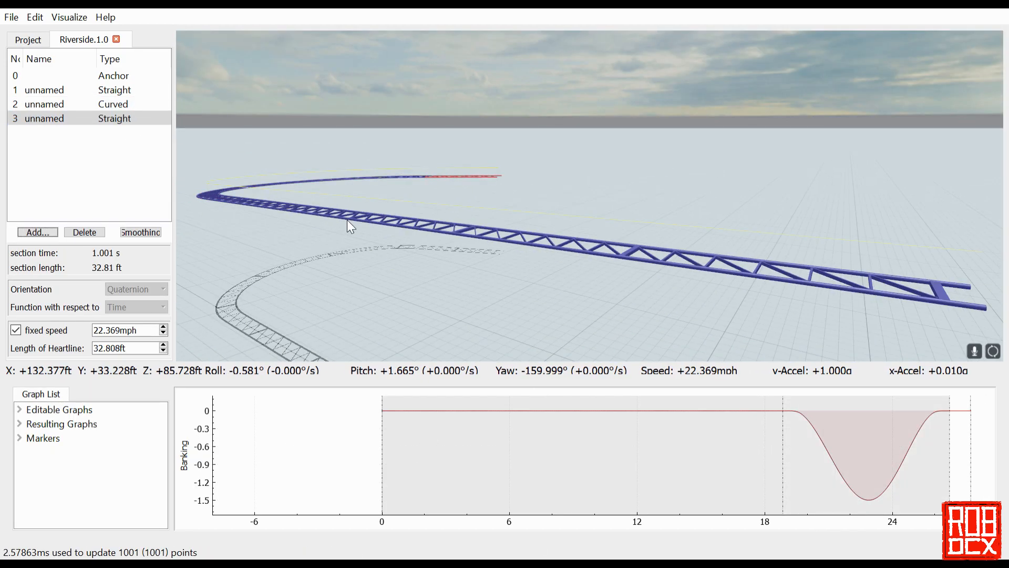
pyautogui.click(16, 330)
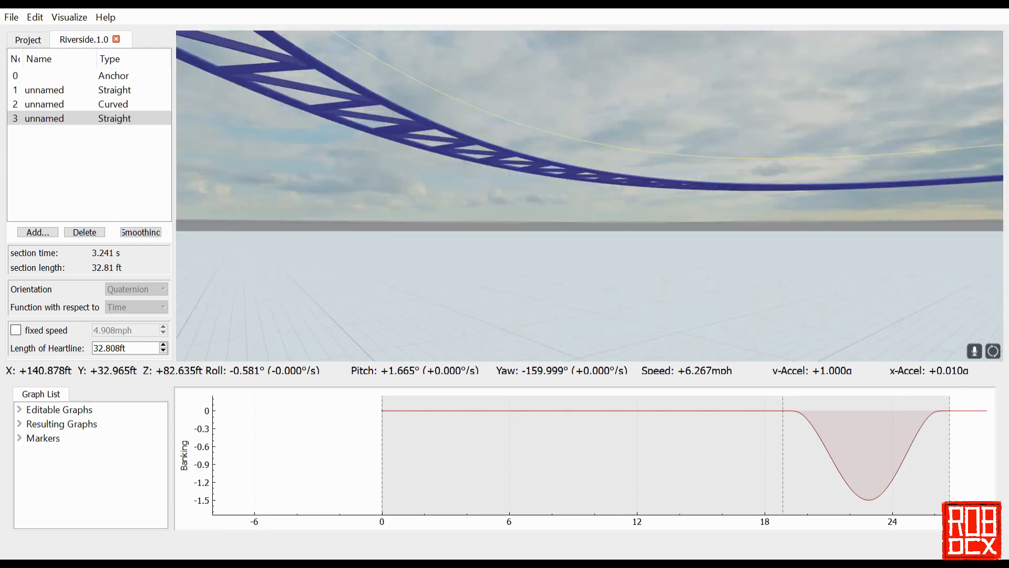
# Delete the added straight section and set the remaining curve's total angle to 80°
pyautogui.click(92, 234)
pyautogui.moveTo(114, 302); pyautogui.dragTo(3, 339)
pyautogui.write('80')
pyautogui.press('Tab')
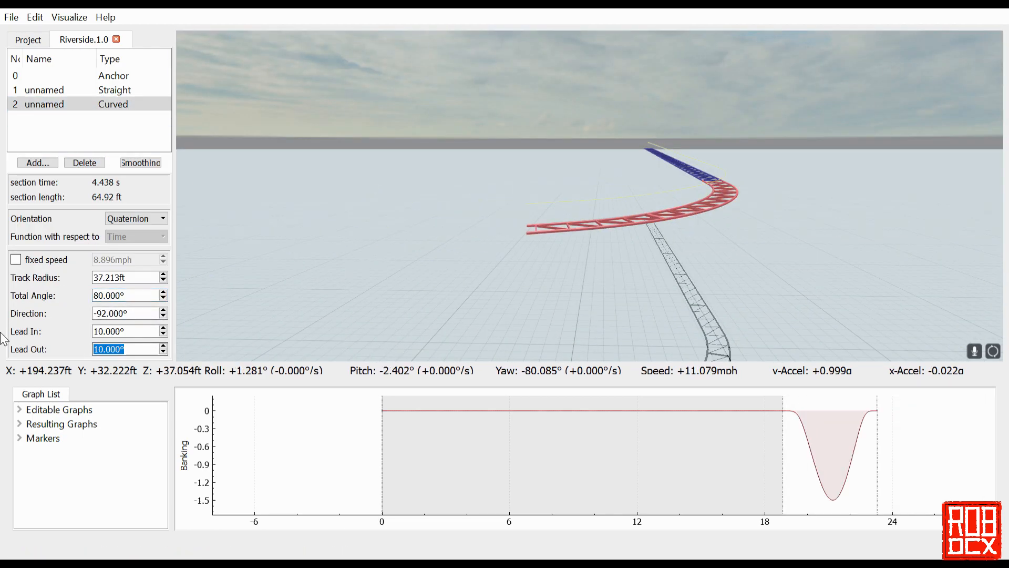
# Delete every track section that follows the initial 150 ft straight
pyautogui.click(42, 164)
pyautogui.click(16, 258)
pyautogui.click(87, 161)
pyautogui.click(87, 161)
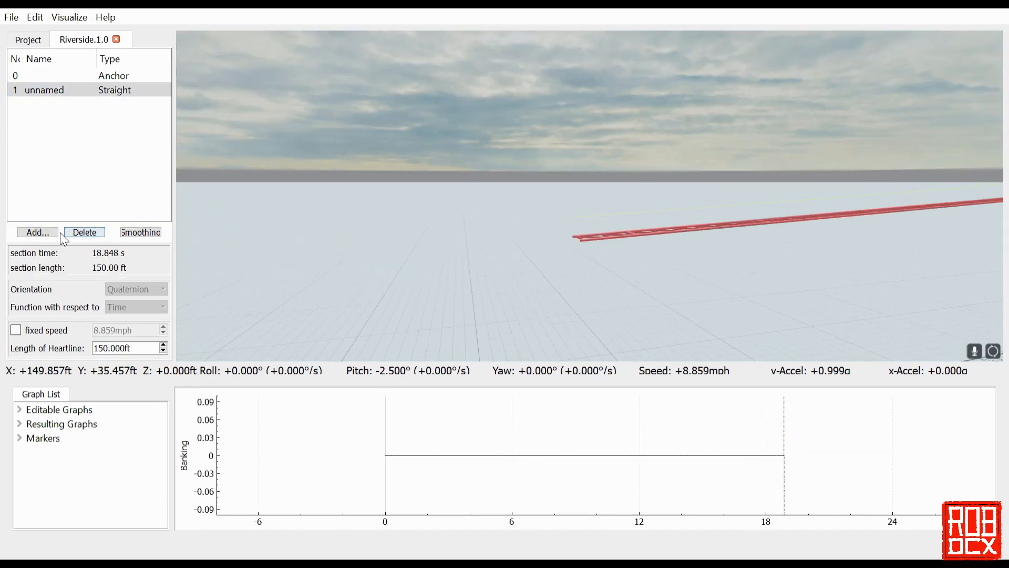
# Add a curved section after the straight, with direction -180° and fixed speed turned off
pyautogui.click(37, 232)
pyautogui.press('BackSpace')
pyautogui.write('-180.000')
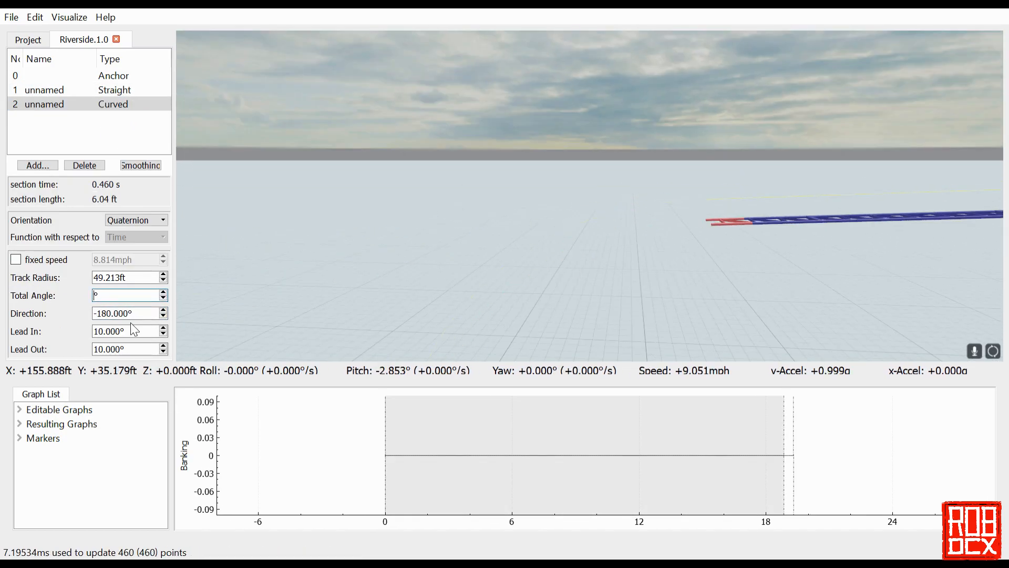
pyautogui.write('rr')
# Add another curved section with direction 0° and a total angle of 15° to level out the dip
pyautogui.click(34, 165)
pyautogui.click(39, 190)
pyautogui.moveTo(132, 314); pyautogui.dragTo(1, 317)
pyautogui.write('0')
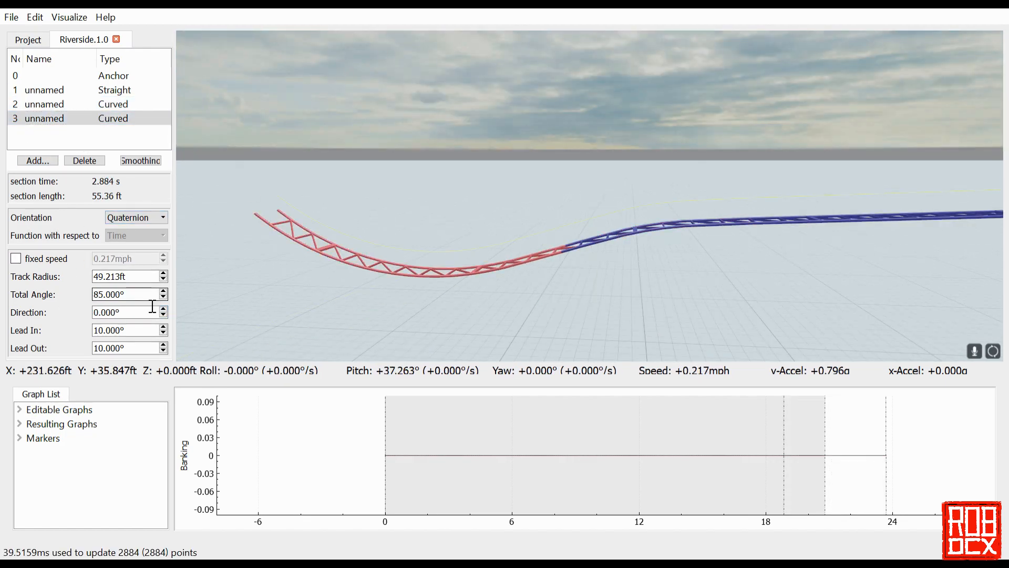
pyautogui.write('r')
pyautogui.scroll(-4, 147, 297)
pyautogui.scroll(3, 147, 297)
pyautogui.press('r')
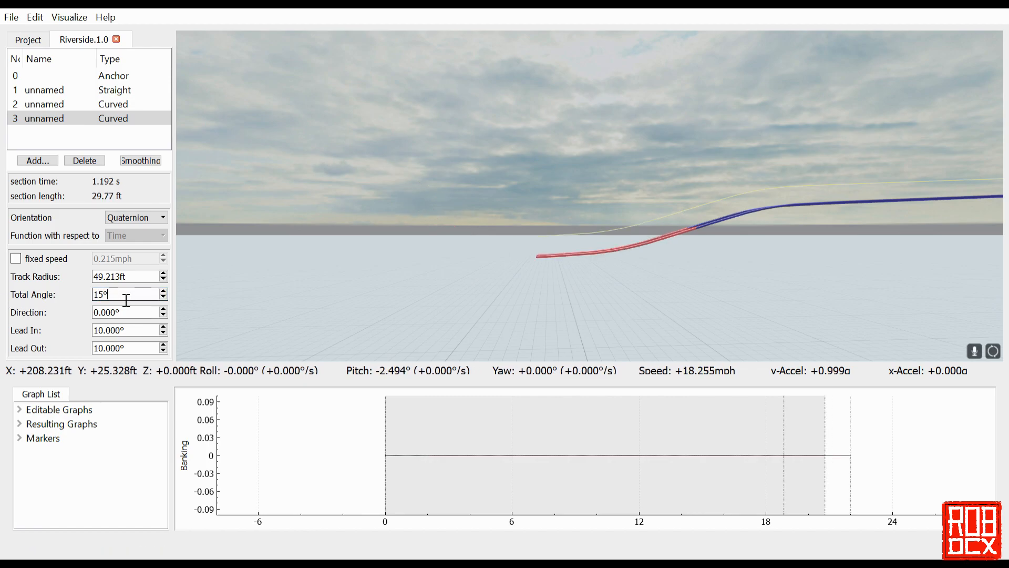
# Add a curved turn with direction -90°, followed by a 32.808 ft straight section, both with fixed speed off
pyautogui.click(37, 161)
pyautogui.click(39, 191)
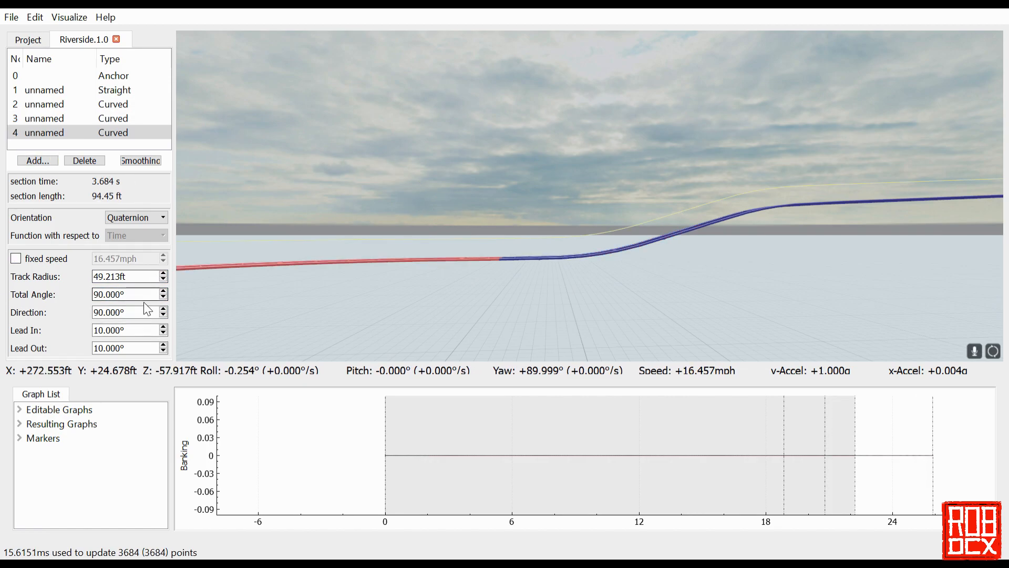
pyautogui.press('r')
pyautogui.press('r')
pyautogui.moveTo(376, 308); pyautogui.dragTo(231, 226)
pyautogui.click(37, 161)
pyautogui.click(40, 176)
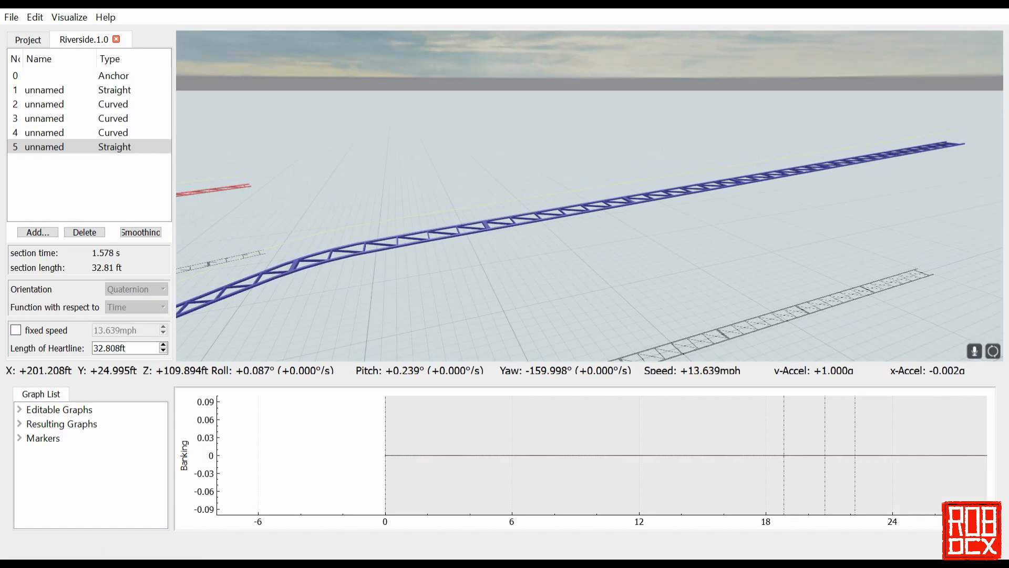
# Set the total angle of curved section 4 to 180°
pyautogui.click(115, 133)
pyautogui.moveTo(559, 377); pyautogui.dragTo(683, 337)
pyautogui.press('r')
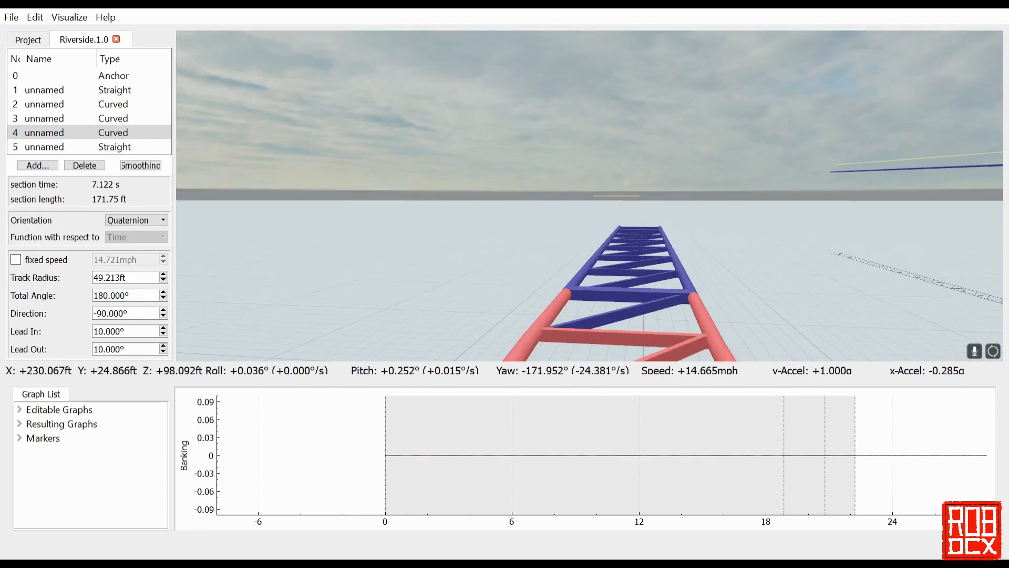
pyautogui.press('r')
# Add a curved drop section after the straight, with direction -180° and a total angle of 45°
pyautogui.click(115, 147)
pyautogui.click(37, 231)
pyautogui.click(40, 261)
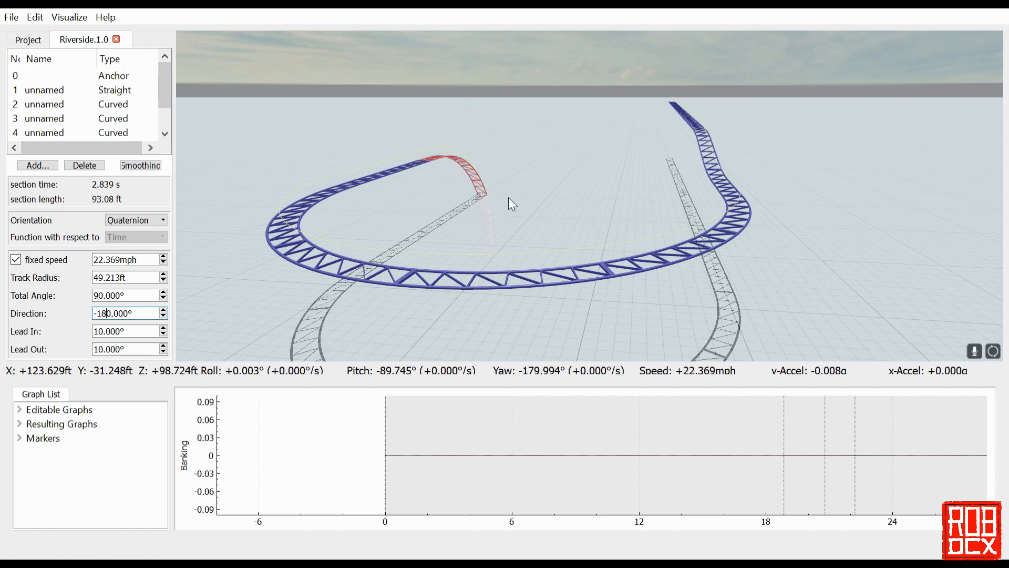
pyautogui.moveTo(508, 198); pyautogui.dragTo(399, 184)
pyautogui.moveTo(132, 296); pyautogui.dragTo(11, 298)
pyautogui.write('45')
# Add a force section with a 3.4 g vertical-force transition and set the preceding drop curve's total angle to 55°
pyautogui.click(397, 132)
pyautogui.press('r')
pyautogui.press('r')
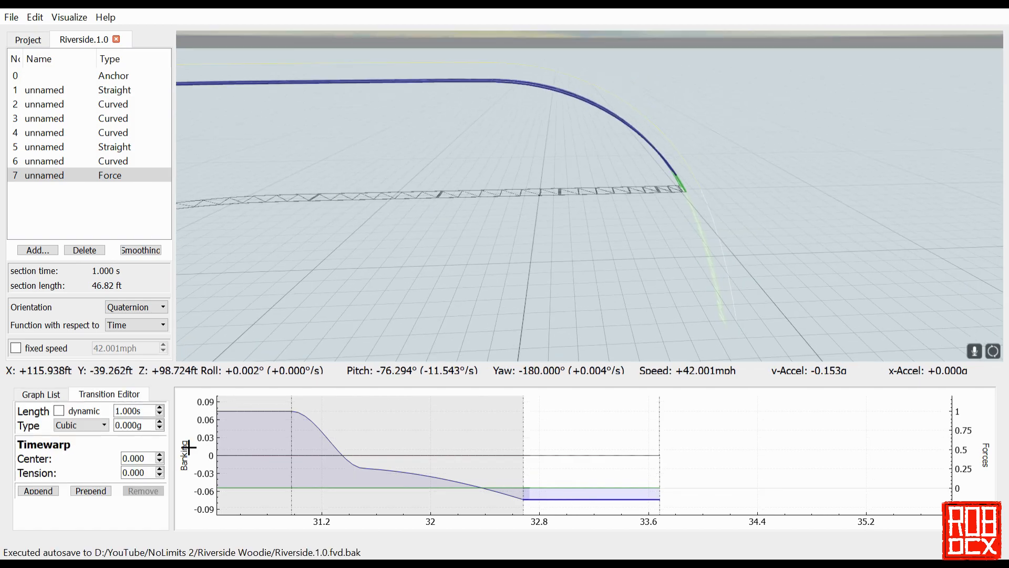
pyautogui.scroll(5, 139, 425)
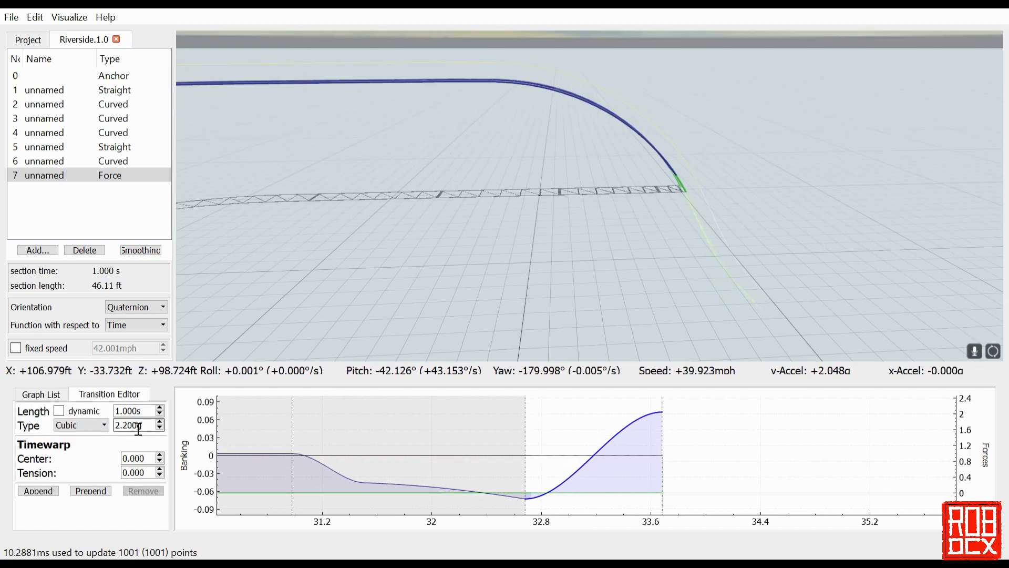
pyautogui.scroll(7, 138, 412)
pyautogui.click(59, 410)
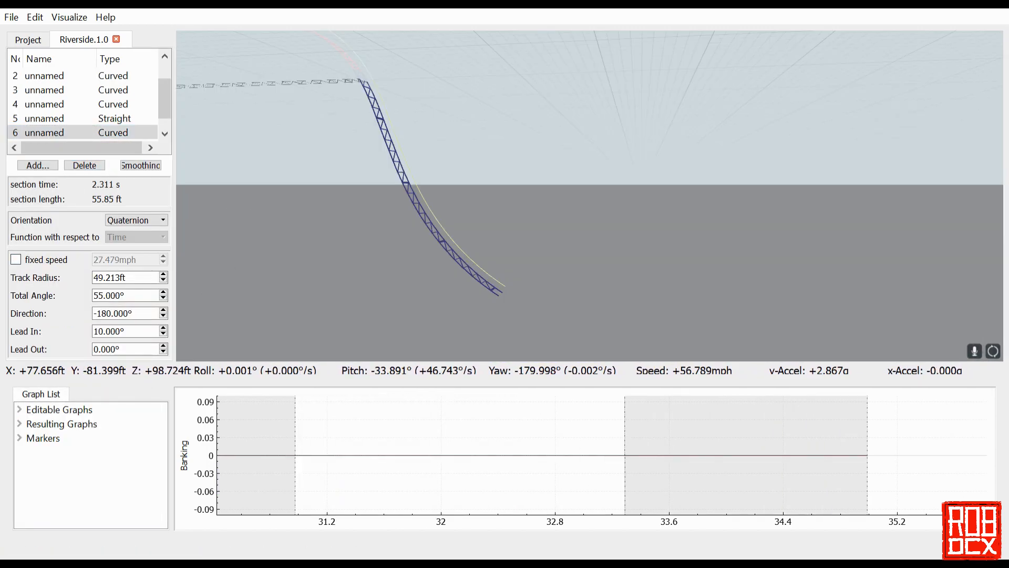
pyautogui.click(110, 133)
# Set the pull-out transition to 1.3 s with more vertical force and append a 0.7 s hold at 0 g change
pyautogui.click(671, 511)
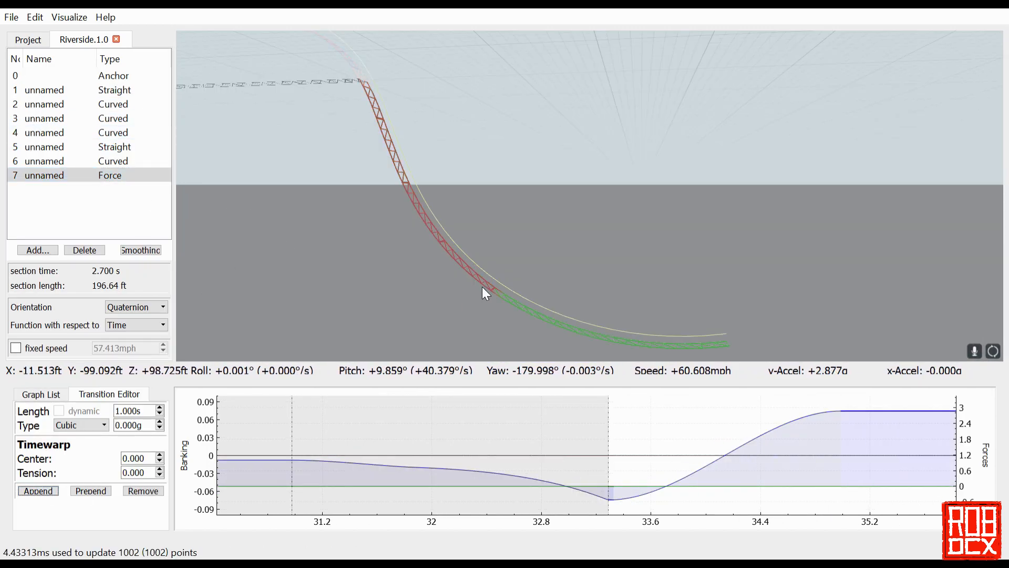
pyautogui.click(151, 417)
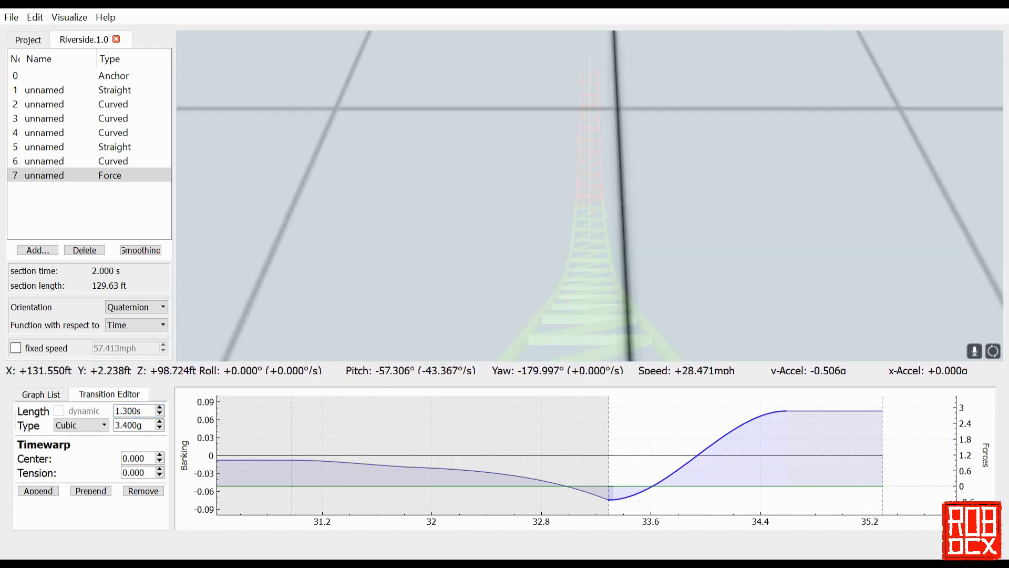
pyautogui.scroll(3, 139, 425)
pyautogui.scroll(1, 138, 425)
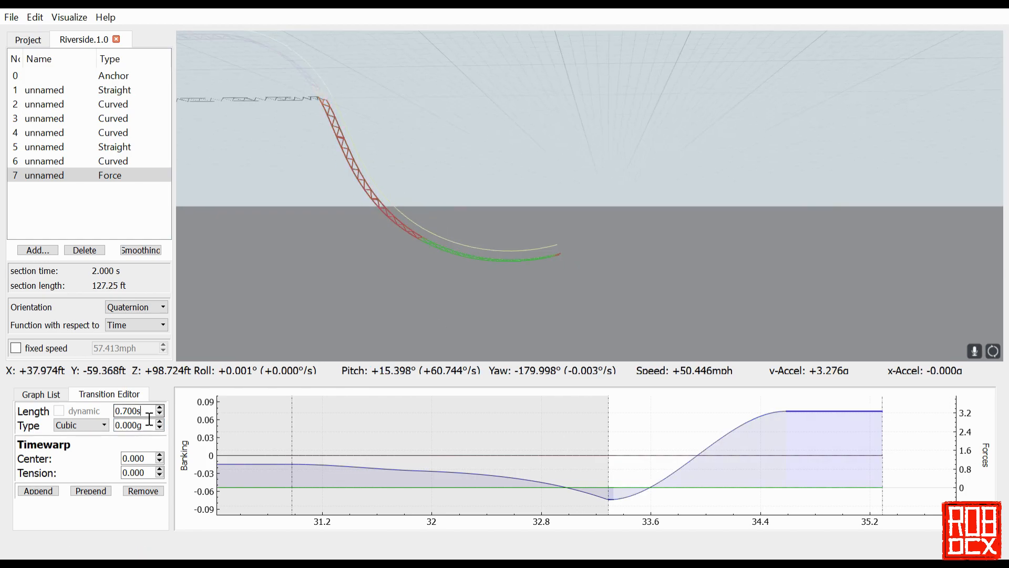
# Shorten the hold to 0.4 s and append transitions that lower the vertical force to about -0.4 g and keep it there
pyautogui.scroll(-3, 149, 419)
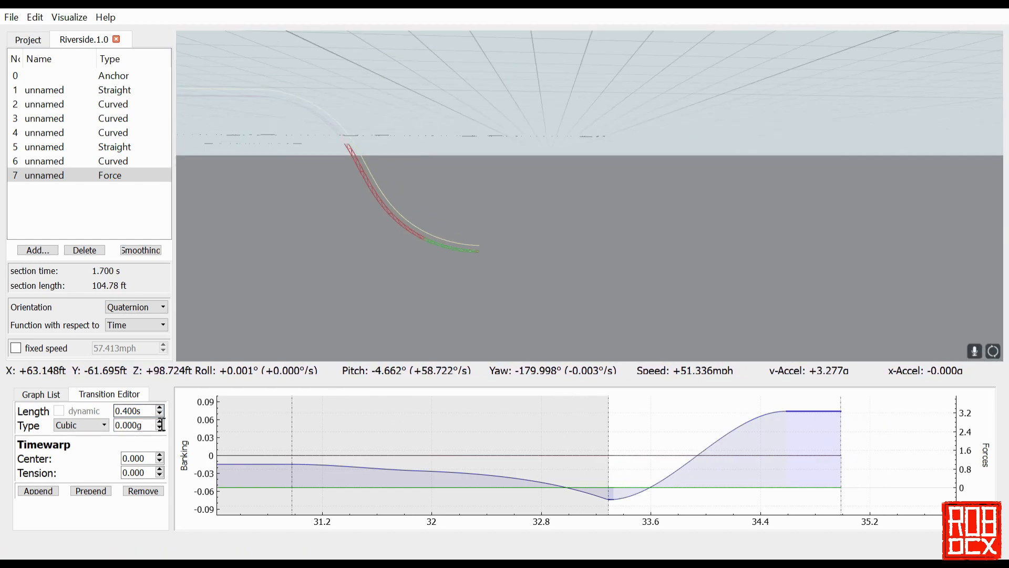
pyautogui.click(38, 490)
pyautogui.scroll(-11, 159, 429)
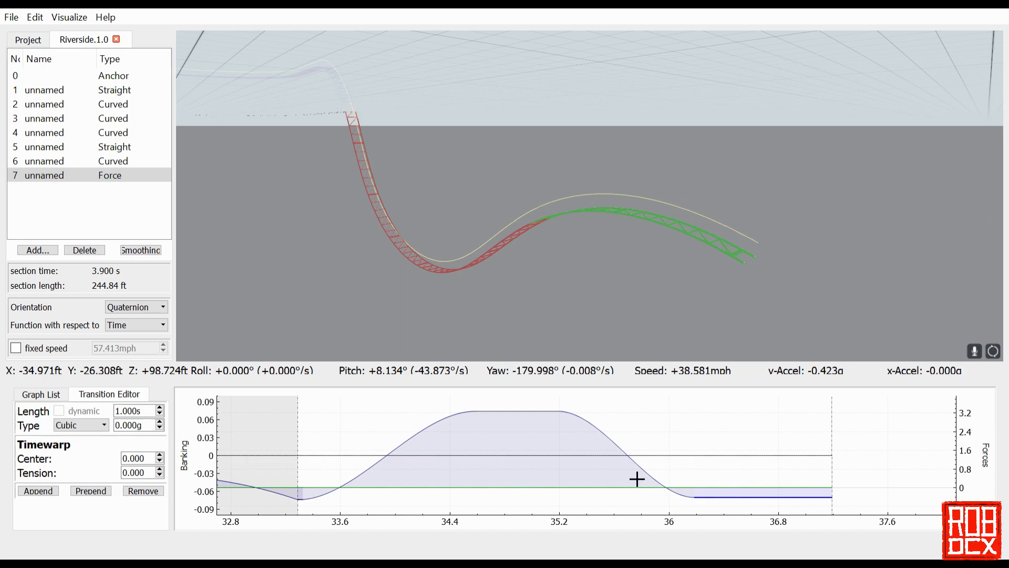
# Append banking and vertical-force transitions to extend the force section, making the last banking transition's length dynamic
pyautogui.click(406, 456)
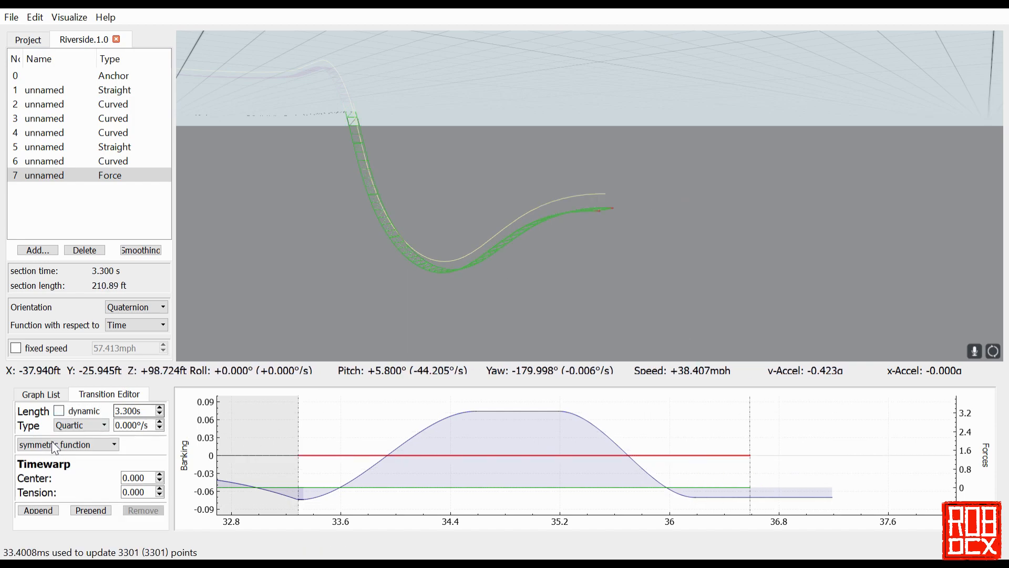
pyautogui.click(38, 510)
pyautogui.click(762, 497)
pyautogui.click(39, 492)
pyautogui.click(799, 456)
pyautogui.click(38, 510)
pyautogui.moveTo(791, 471); pyautogui.dragTo(518, 471)
pyautogui.click(71, 410)
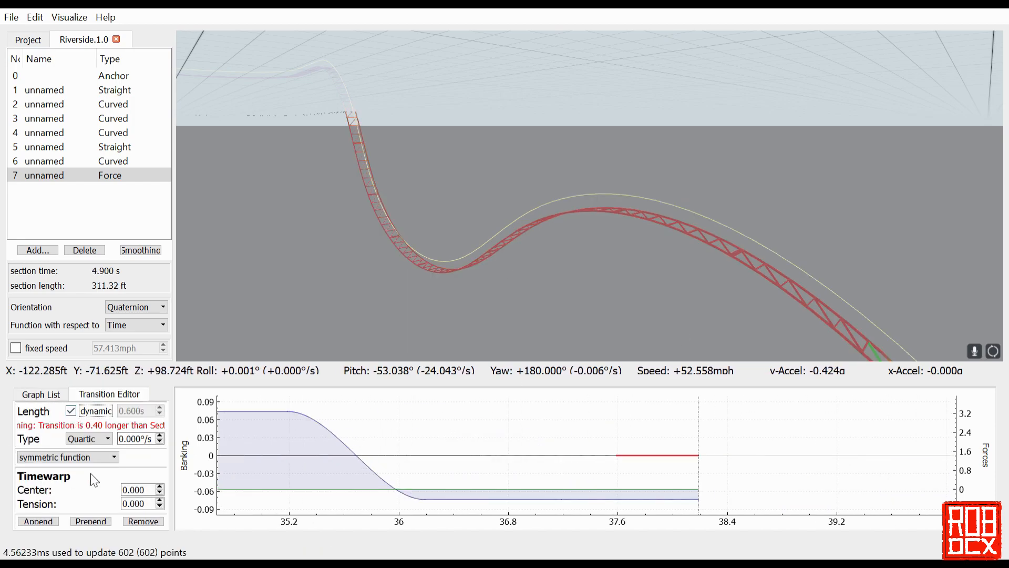
# Set the last vertical-force transition to 3.6 g and append further transitions for the next crest, including a 0.4 s hold
pyautogui.click(515, 511)
pyautogui.scroll(1, 157, 438)
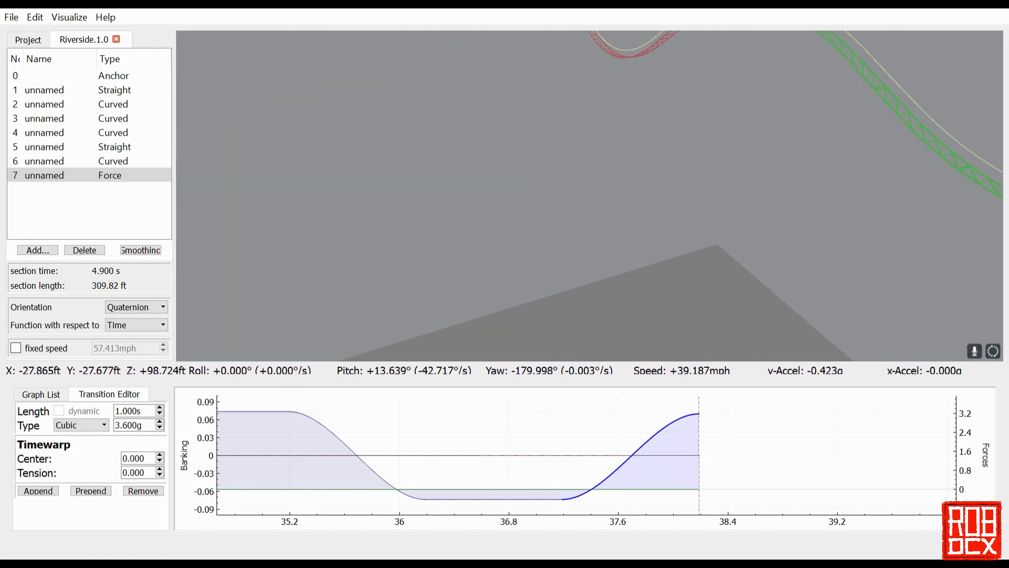
pyautogui.click(32, 491)
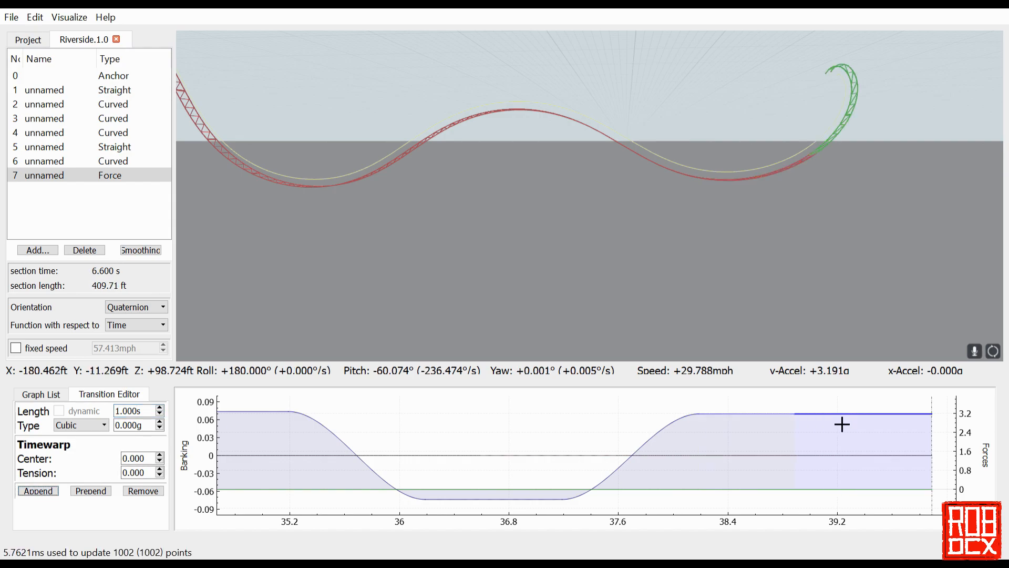
pyautogui.scroll(-3, 148, 431)
pyautogui.click(41, 492)
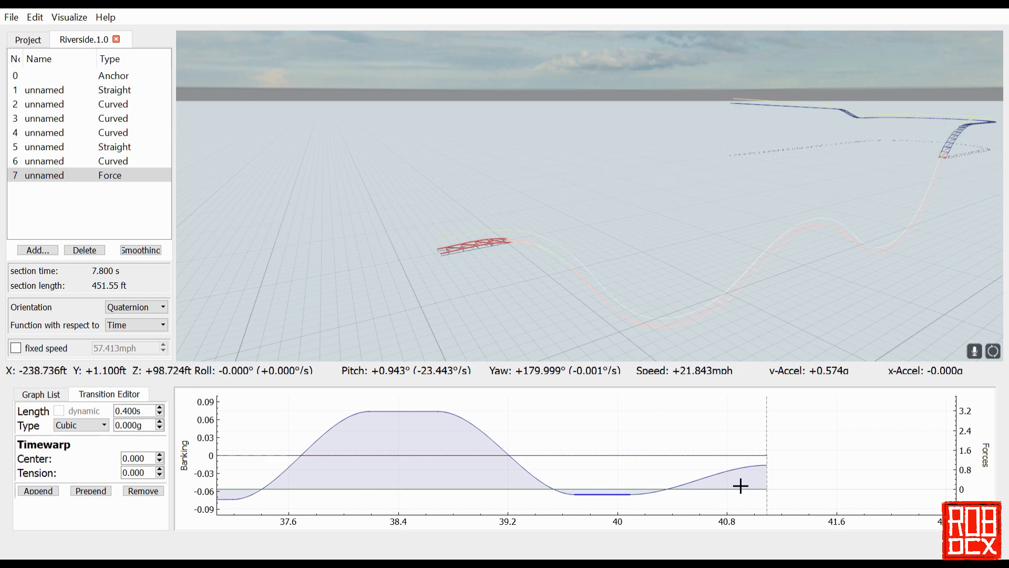
# Add a curved turn after the force section, with direction -90°, total angle 110° and fixed speed off
pyautogui.click(51, 252)
pyautogui.click(55, 277)
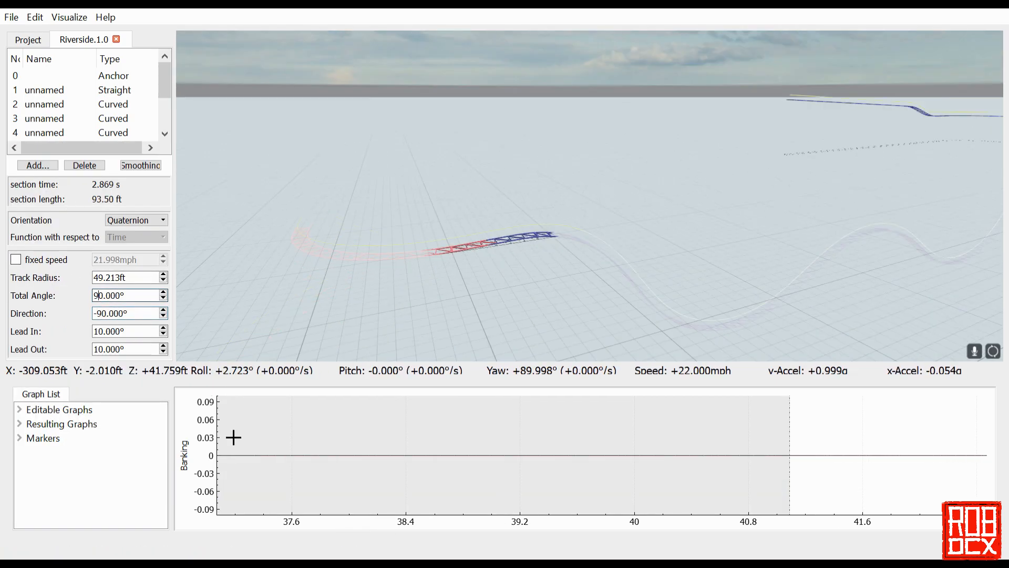
pyautogui.press('BackSpace')
pyautogui.write('11')
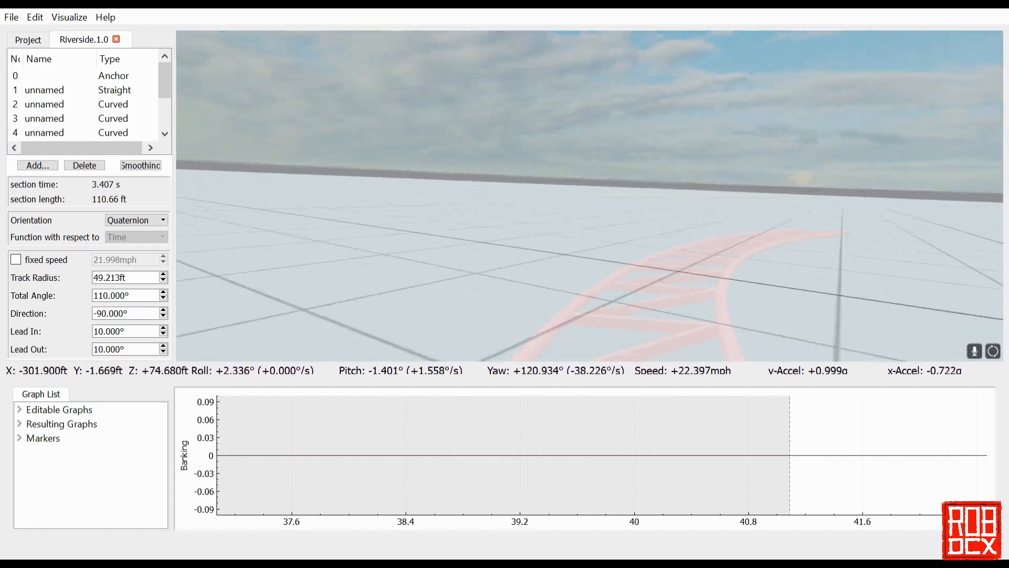
pyautogui.press('space')
pyautogui.scroll(-1, 58, 132)
# Set the force section's final low-force hold to 0.35 s and save the project
pyautogui.click(58, 132)
pyautogui.click(602, 491)
pyautogui.click(128, 412)
pyautogui.press('BackSpace')
pyautogui.write('300s')
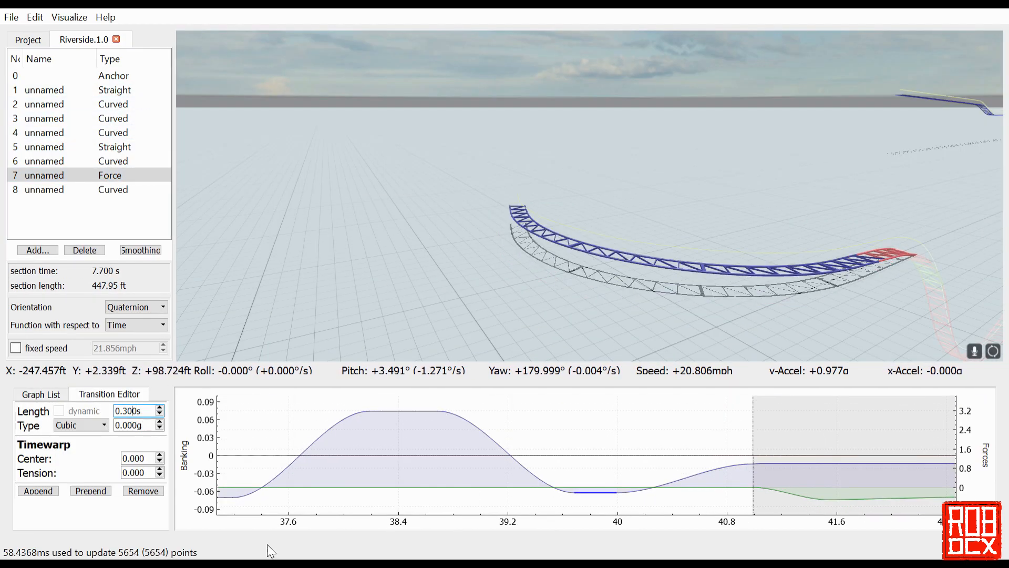
pyautogui.press('BackSpace')
pyautogui.write('5')
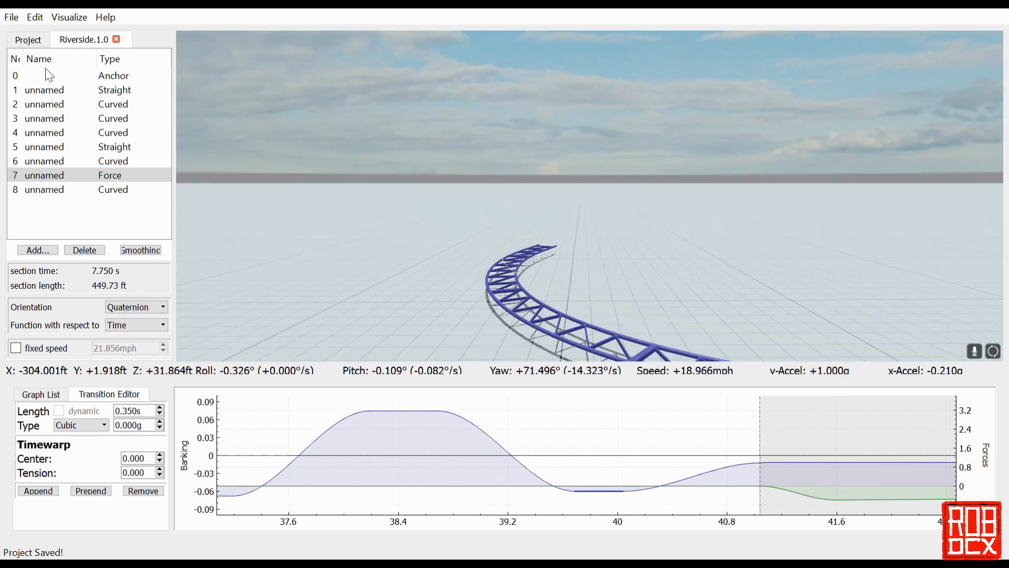
# Add a curved section after the last turn with direction 0° and a total angle of 30°
pyautogui.click(106, 189)
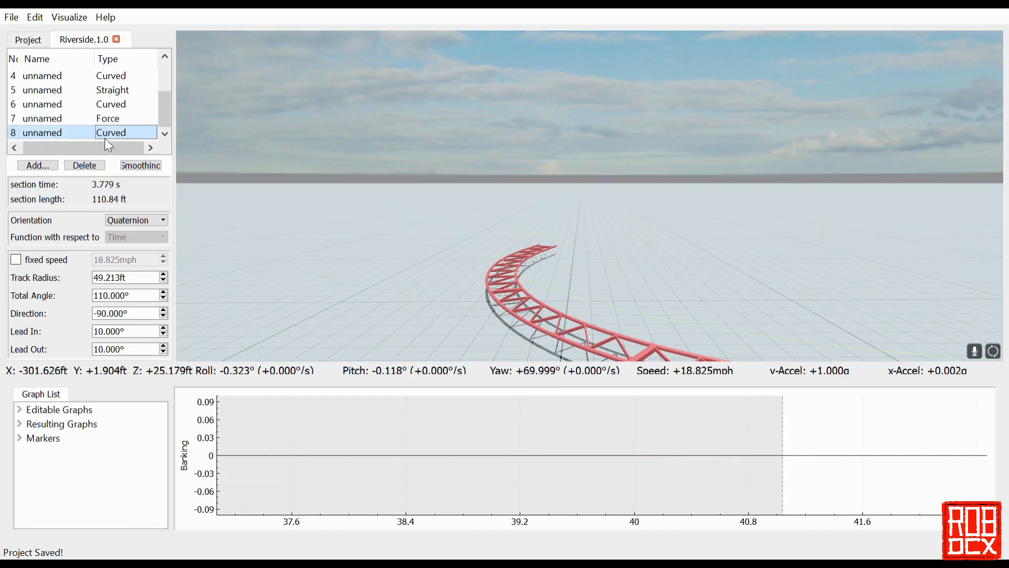
pyautogui.write('30')
pyautogui.press('Return')
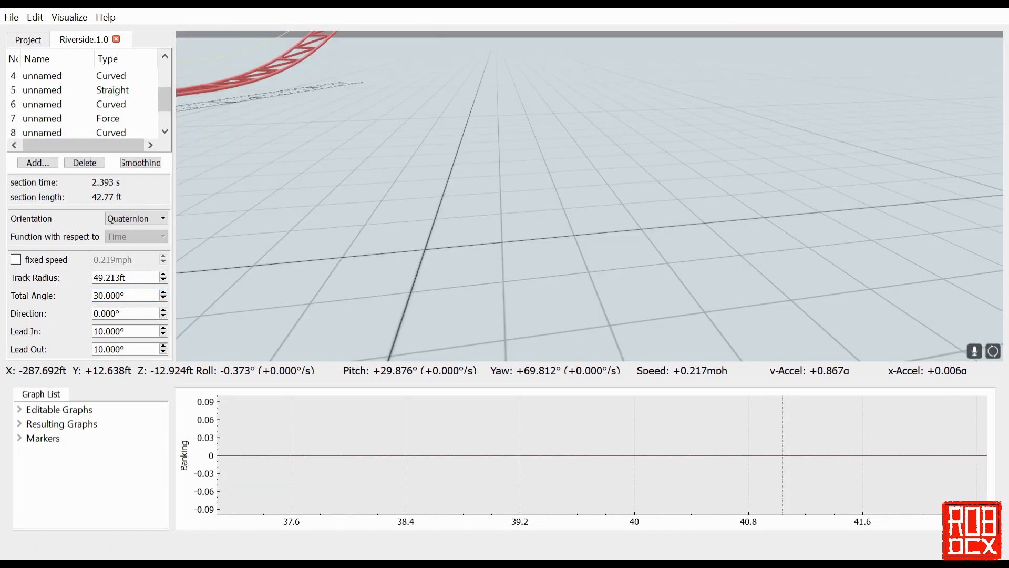
# Give the new curved section a 74.213 ft track radius and 8 mph fixed speed, and lower its total angle a few degrees
pyautogui.scroll(1, 150, 281)
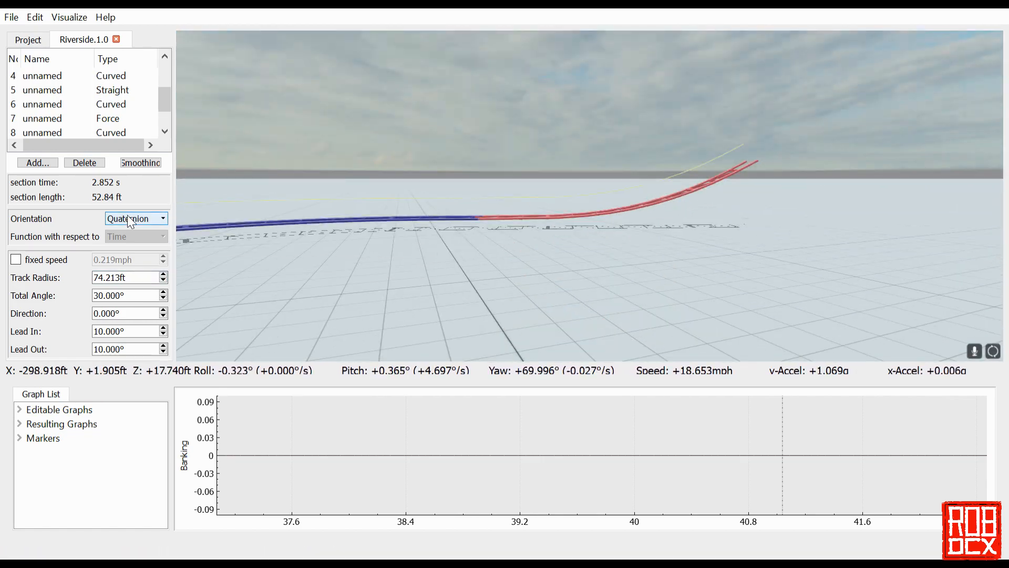
pyautogui.write('8')
pyautogui.press('Return')
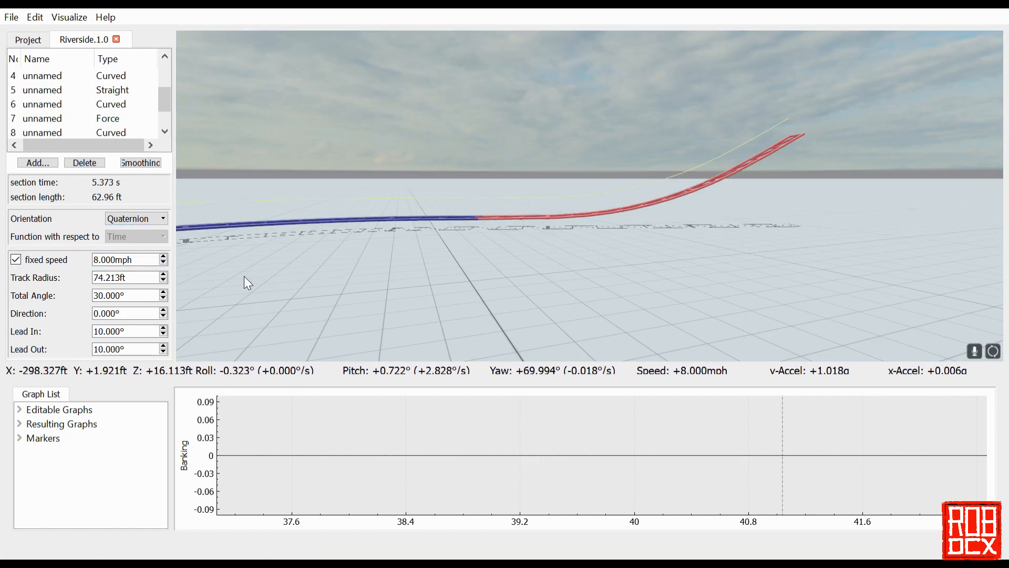
pyautogui.scroll(-15, 740, 457)
pyautogui.click(792, 456)
pyautogui.scroll(-1, 140, 299)
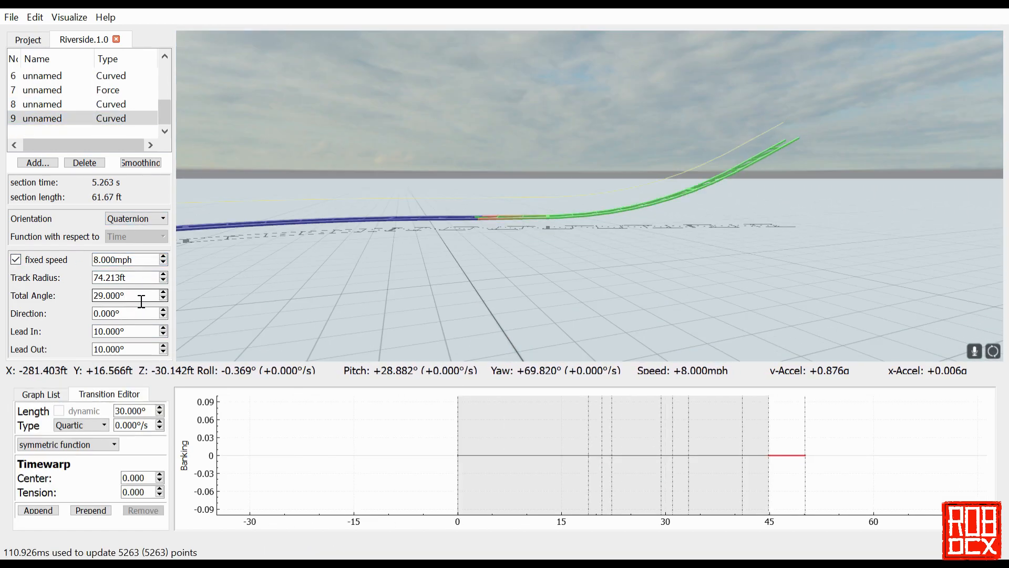
# Add a straight lift section after the curve with 8 mph fixed speed and extend its heartline length beyond 237.808 ft
pyautogui.click(76, 180)
pyautogui.moveTo(142, 331); pyautogui.dragTo(0, 345)
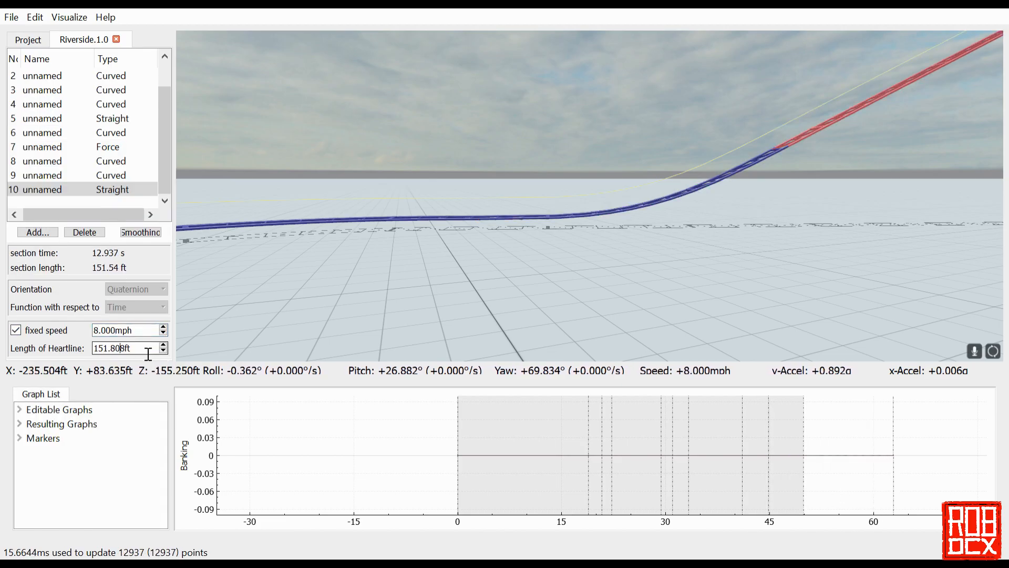
pyautogui.scroll(20, 148, 354)
pyautogui.press('space')
pyautogui.press('s')
pyautogui.press('w')
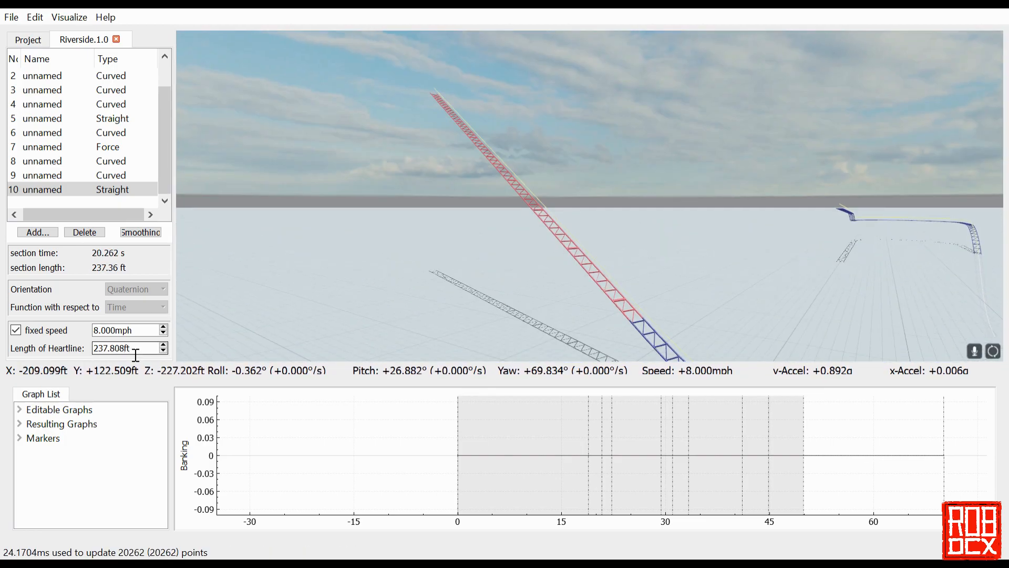
pyautogui.scroll(4, 135, 353)
# Add a curved crest section at the end of the lift and set its direction to -180°
pyautogui.click(38, 233)
pyautogui.click(63, 254)
pyautogui.click(108, 132)
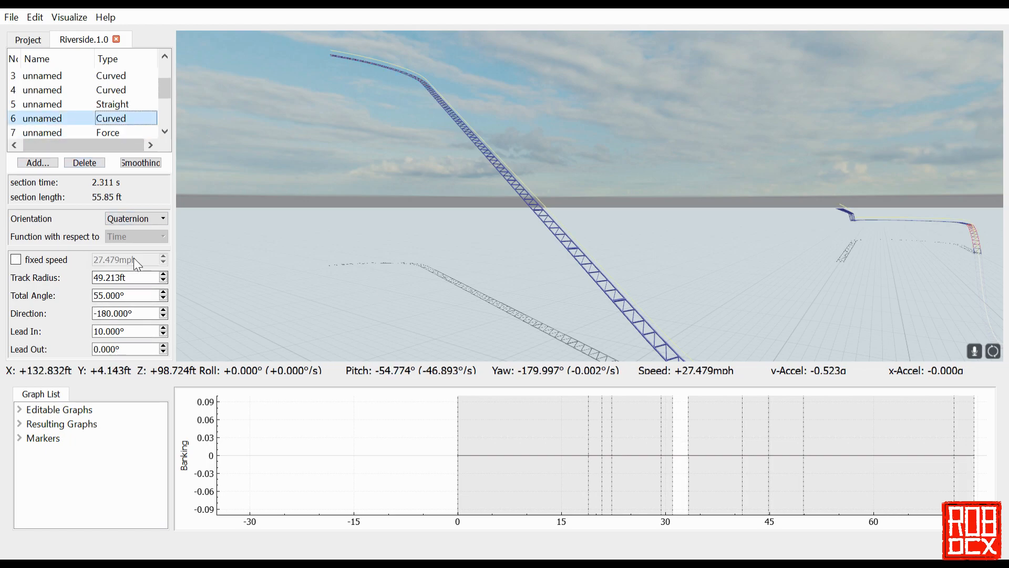
pyautogui.scroll(-3, 108, 118)
pyautogui.click(108, 119)
pyautogui.doubleClick(104, 314)
pyautogui.write('-180w')
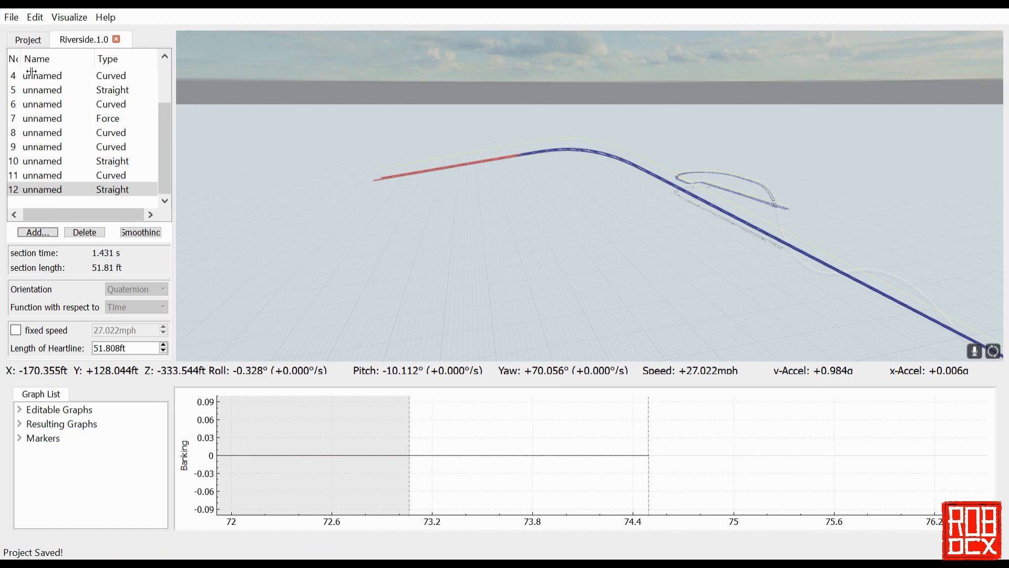
# Give the curved crest section a fixed speed of 8 mph
pyautogui.click(42, 133)
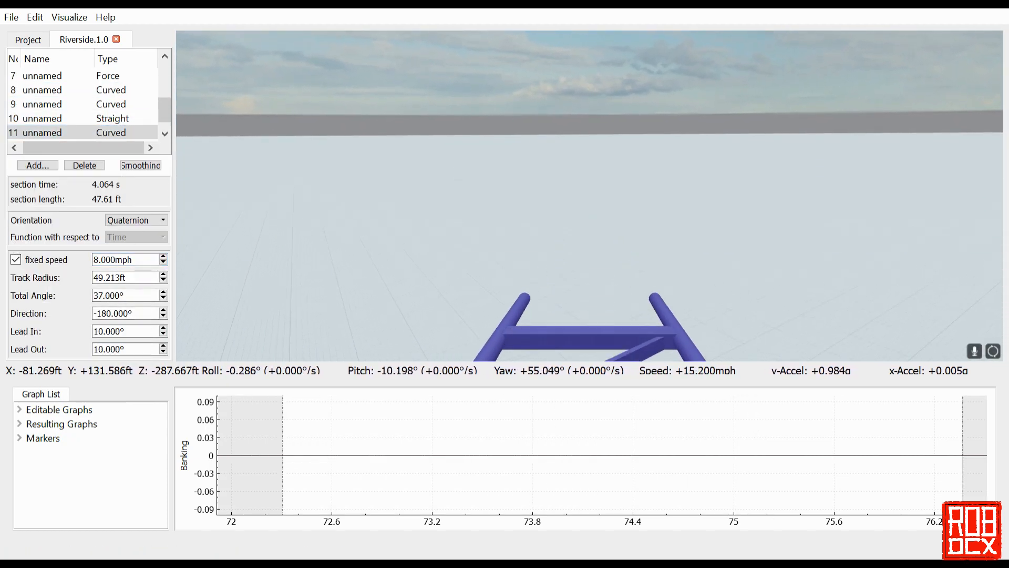
pyautogui.press('r')
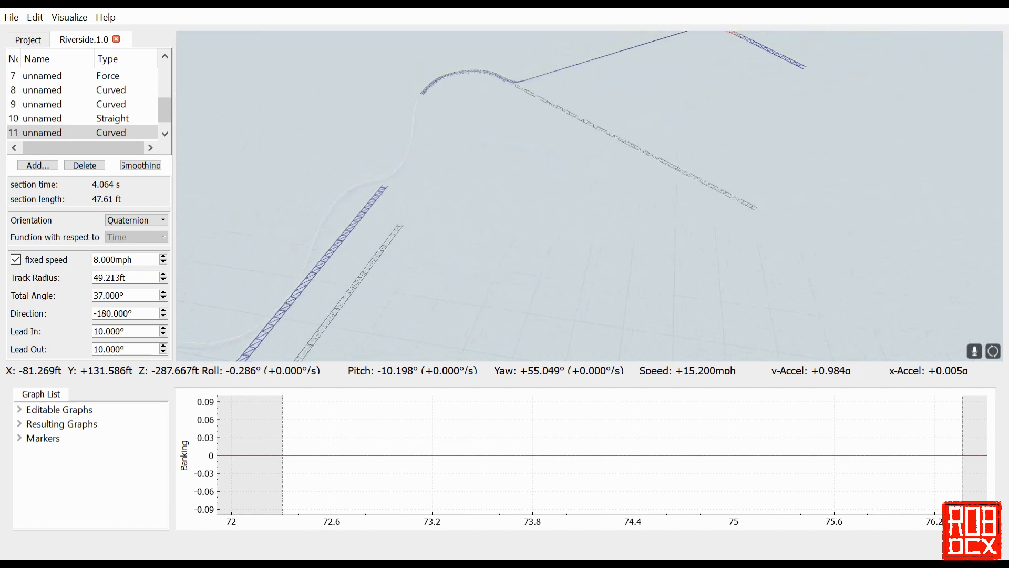
pyautogui.moveTo(588, 195); pyautogui.dragTo(588, 131)
pyautogui.moveTo(588, 195); pyautogui.dragTo(544, 209)
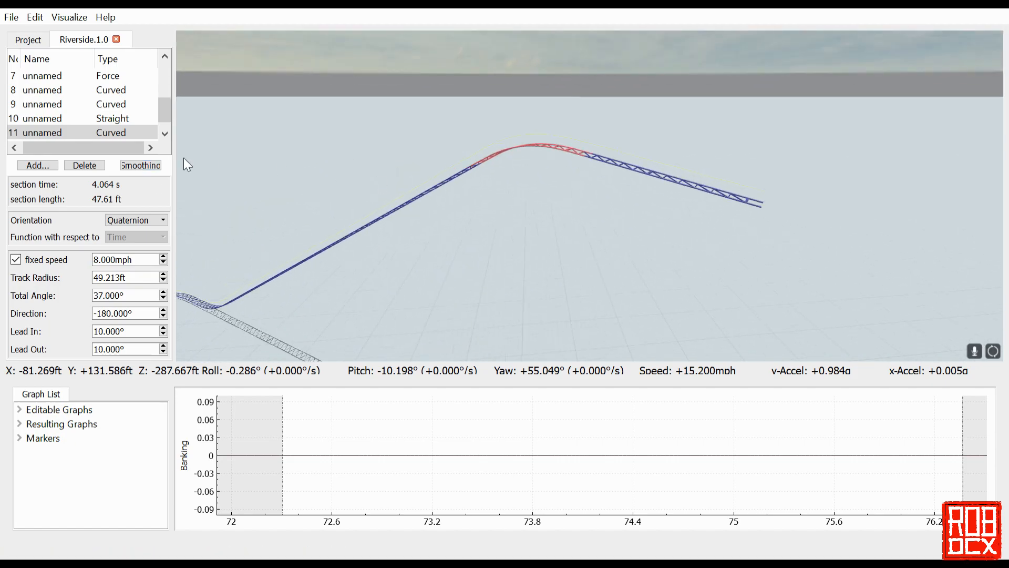
# Delete the straight section after the crest, adjust the crest curve's total angle, and add a force section in its place
pyautogui.scroll(-1, 120, 131)
pyautogui.click(118, 132)
pyautogui.click(101, 234)
pyautogui.click(123, 119)
pyautogui.moveTo(121, 295); pyautogui.dragTo(31, 295)
pyautogui.moveTo(589, 195); pyautogui.dragTo(588, 132)
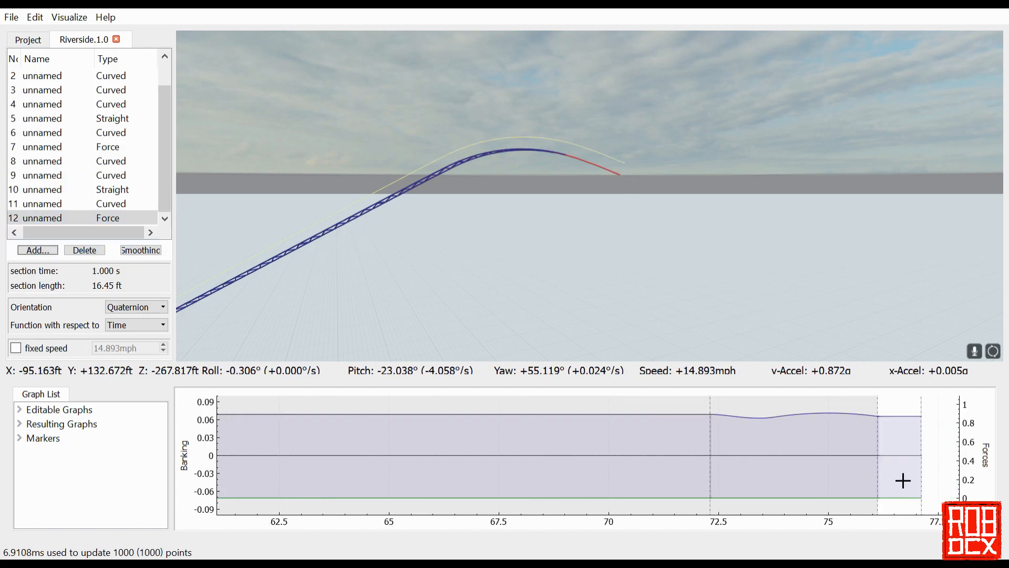
# Set the force section's opening vertical-force transition to -1.1 g and append a 3.6 g pull-out followed by a hold
pyautogui.click(532, 468)
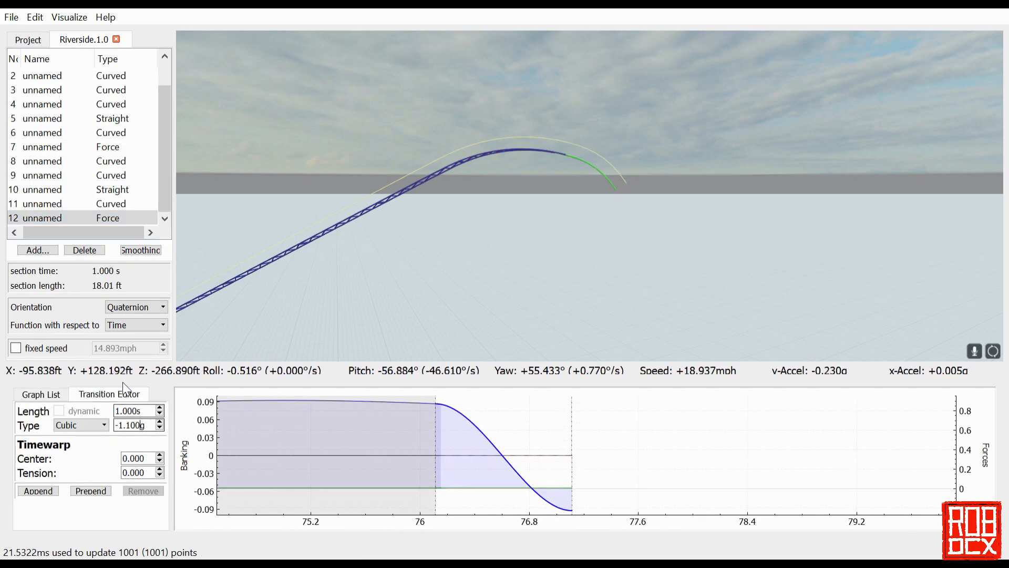
pyautogui.click(39, 491)
pyautogui.moveTo(588, 196); pyautogui.dragTo(589, 252)
pyautogui.scroll(20, 140, 427)
pyautogui.click(38, 491)
pyautogui.press('s')
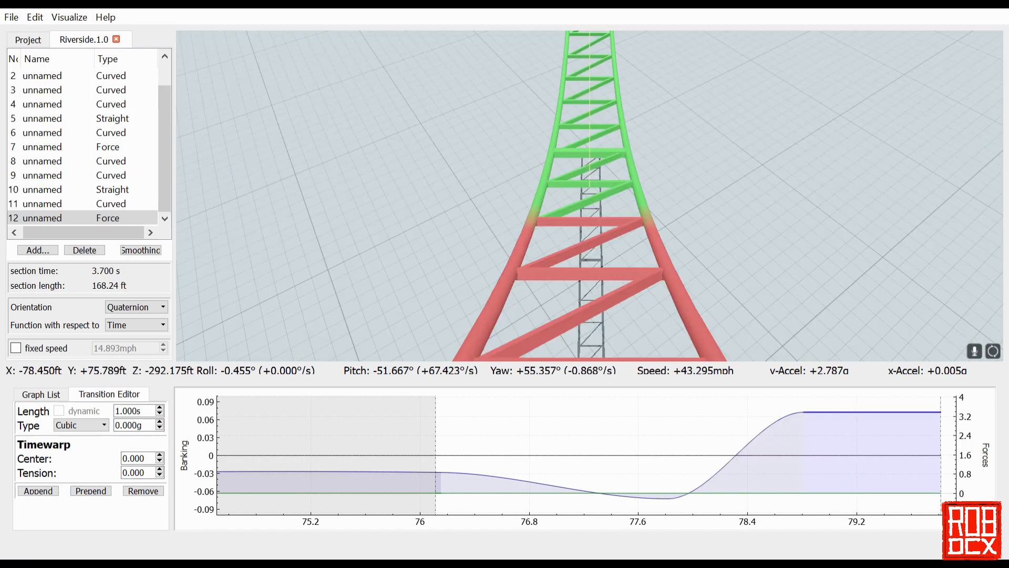
# Set the force section's opening vertical-force transition to 1.9 s and -1.2 g
pyautogui.press('w')
pyautogui.moveTo(633, 339); pyautogui.dragTo(623, 294)
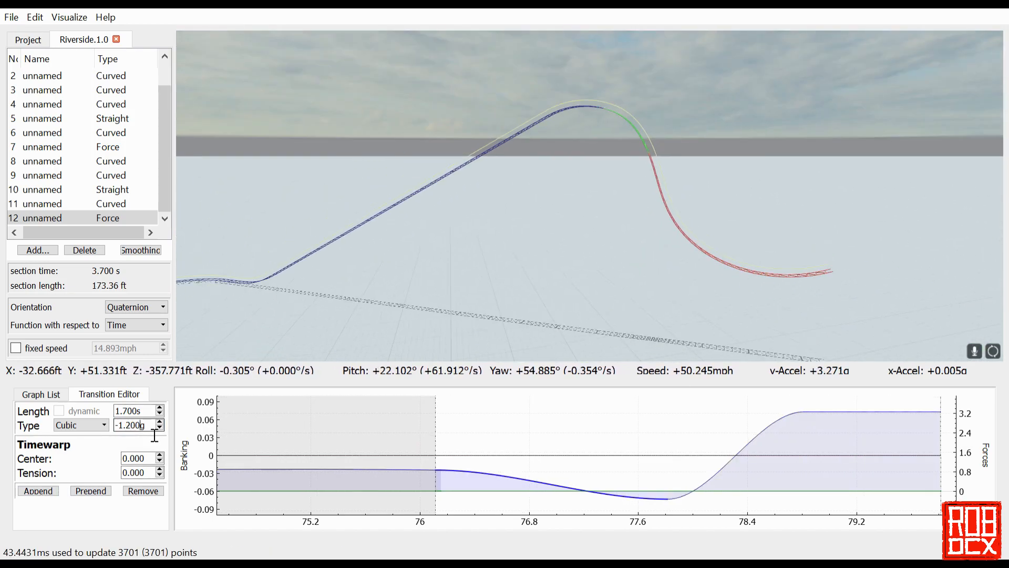
pyautogui.scroll(2, 149, 411)
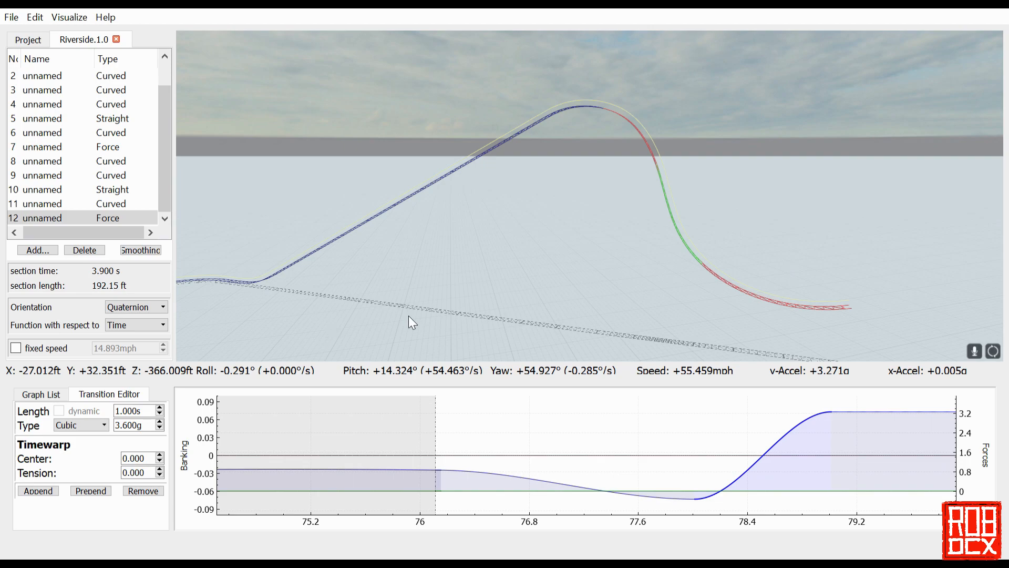
# Lengthen the curved crest section ahead of the drop and return to the force section
pyautogui.moveTo(615, 315); pyautogui.dragTo(563, 345)
pyautogui.click(97, 204)
pyautogui.scroll(6, 148, 298)
pyautogui.scroll(-1, 113, 126)
pyautogui.click(108, 133)
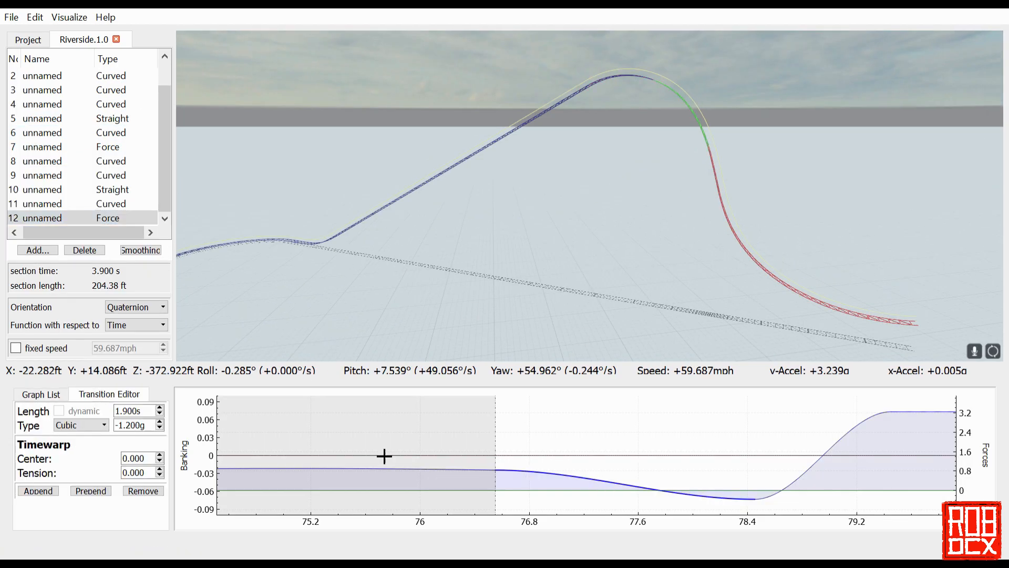
# Shorten the opening -1.2 g vertical-force transition to 1.4 s
pyautogui.press('s')
pyautogui.press('w')
pyautogui.moveTo(402, 288); pyautogui.dragTo(468, 294)
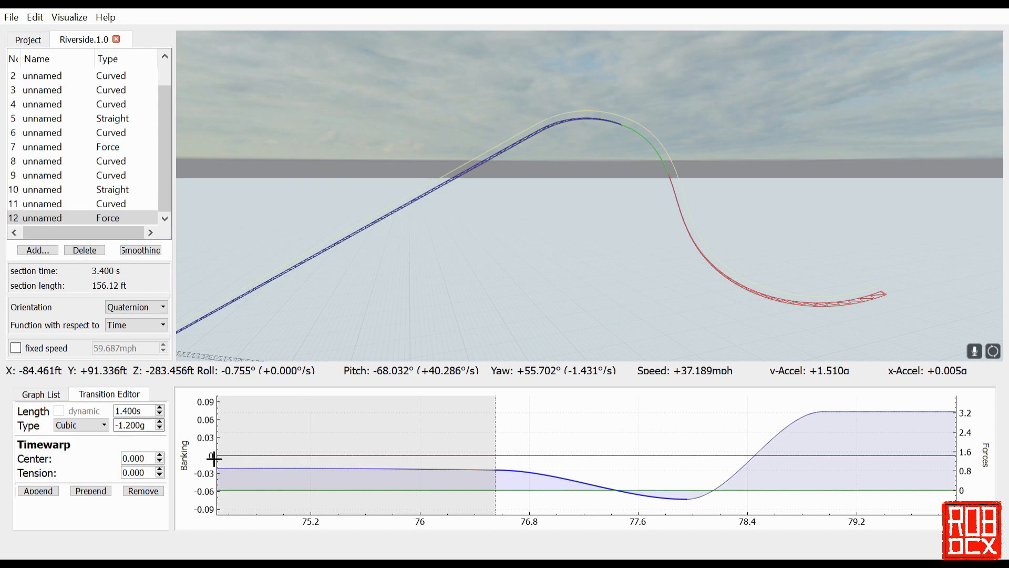
pyautogui.scroll(2, 141, 425)
# Set the force section's initial roll hold to 1.3 s and append a quartic roll transition at 45°/s
pyautogui.click(647, 455)
pyautogui.click(152, 413)
pyautogui.press('s')
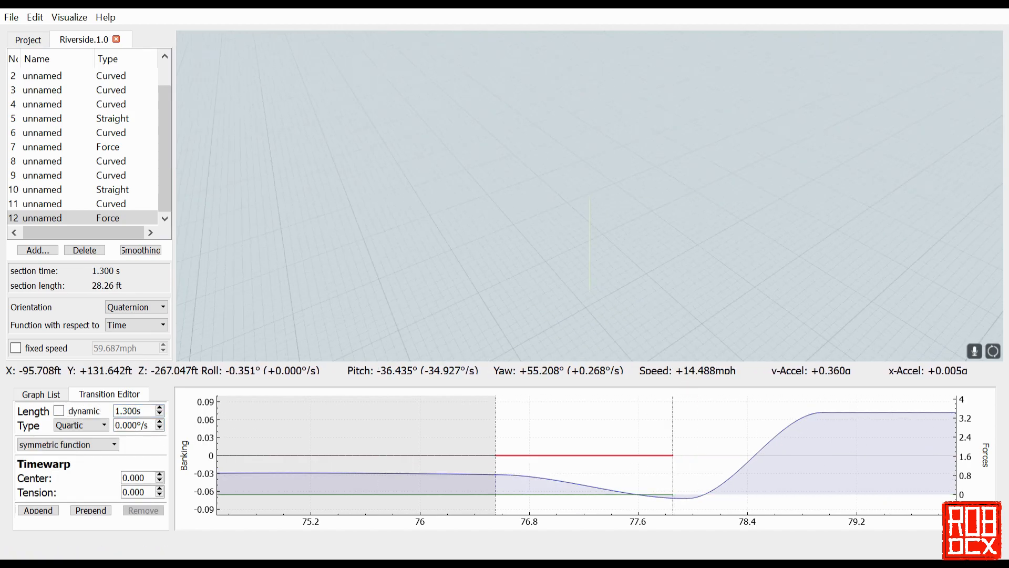
pyautogui.press('w')
pyautogui.moveTo(153, 427); pyautogui.dragTo(108, 429)
pyautogui.write('45')
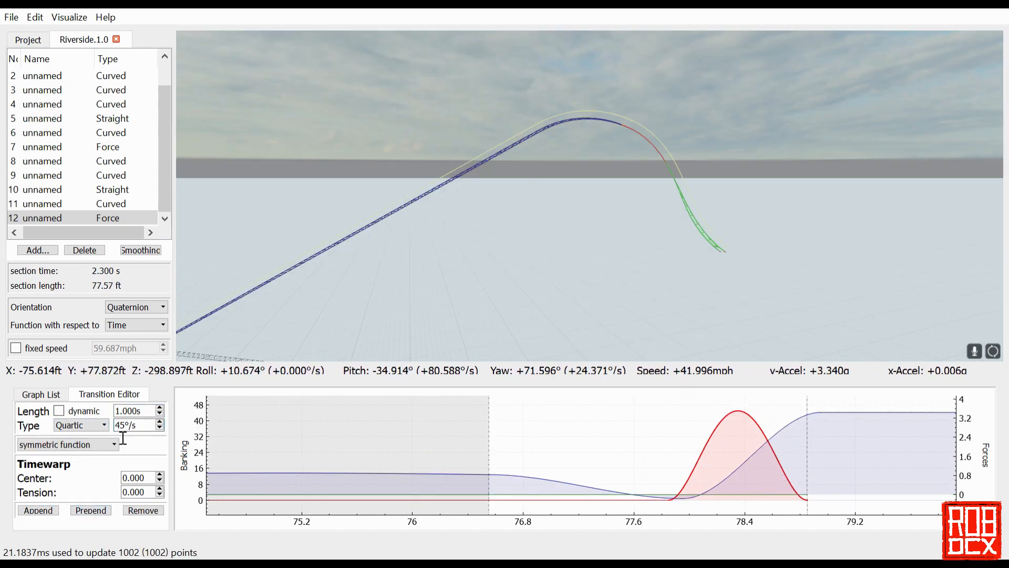
# Reverse the roll transition on the drop to -45°/s and lengthen it to 1.7 s
pyautogui.scroll(8, 150, 414)
pyautogui.scroll(-1, 149, 414)
pyautogui.press('space')
pyautogui.press('s')
pyautogui.press('space')
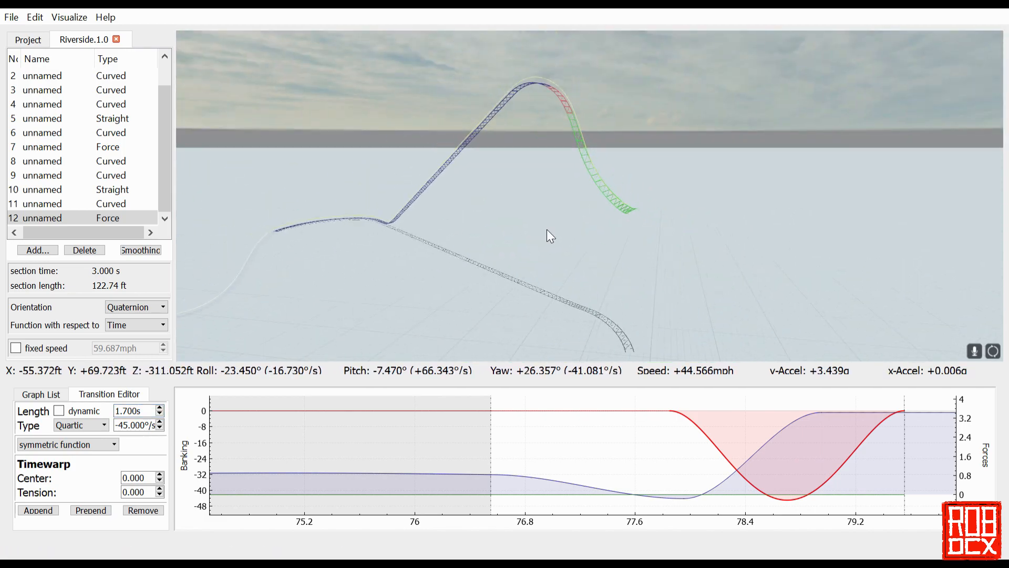
# Append another roll transition after the -45°/s one and shorten the initial roll hold to 0.7 s
pyautogui.click(38, 511)
pyautogui.moveTo(886, 438); pyautogui.dragTo(722, 439)
pyautogui.click(447, 414)
pyautogui.scroll(-6, 146, 412)
pyautogui.press('space')
pyautogui.press('s')
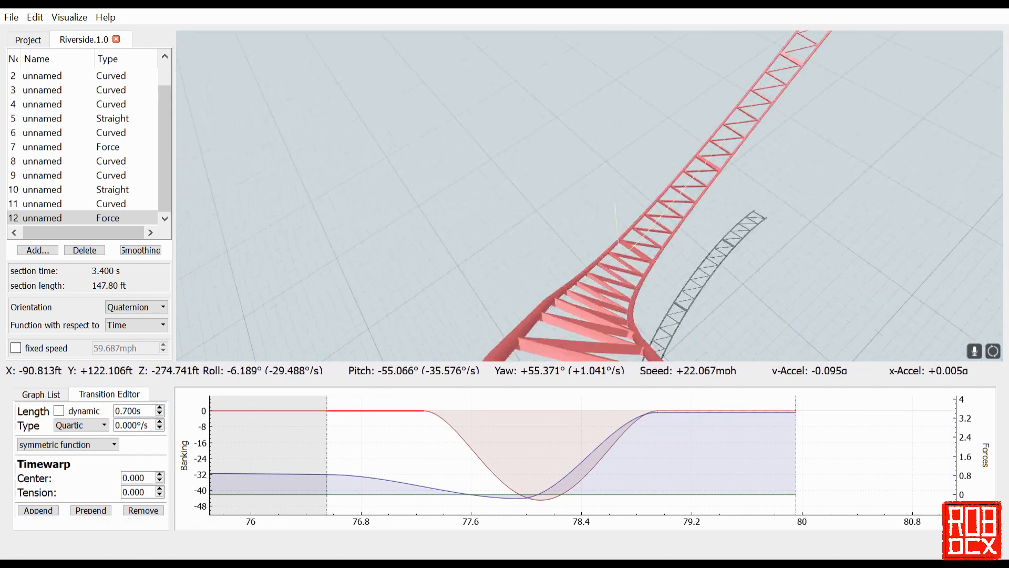
pyautogui.press('w')
pyautogui.press('s')
# Append a vertical-force transition after the pull-out hold and lower it past -1.1 g to ease the force
pyautogui.click(711, 420)
pyautogui.click(35, 491)
pyautogui.scroll(-11, 141, 427)
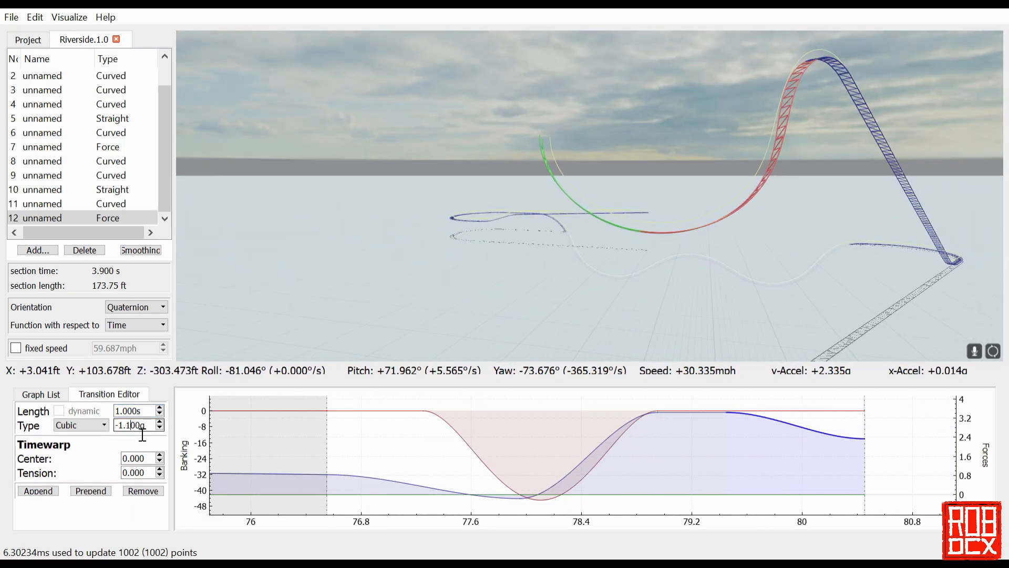
pyautogui.click(143, 491)
# Set the second lateral-force transition to cubic, 1 s and -1.0 g, and append another one after it
pyautogui.press('space')
pyautogui.press('w')
pyautogui.press('s')
pyautogui.press('space')
pyautogui.press('s')
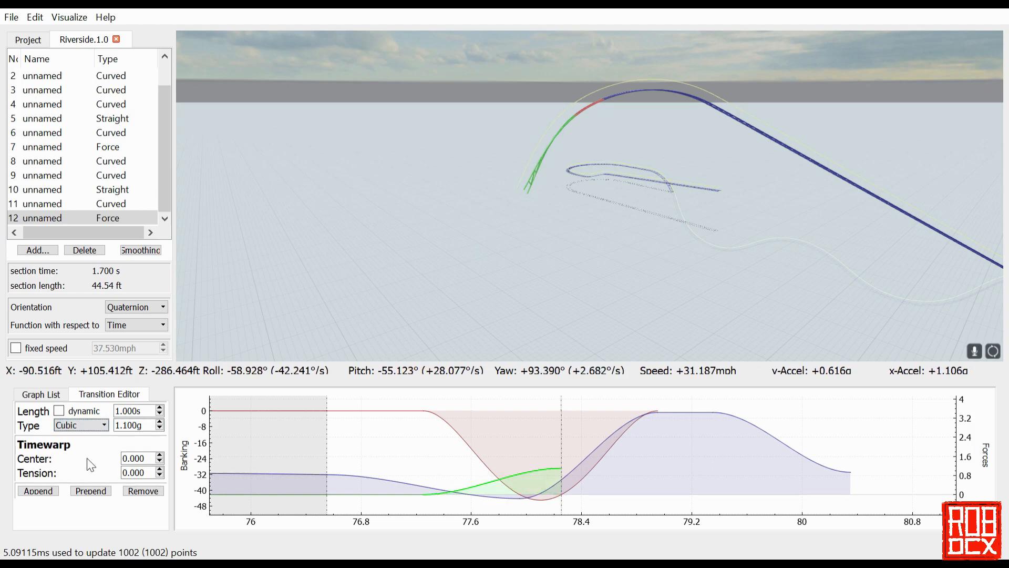
pyautogui.scroll(-20, 159, 425)
pyautogui.click(38, 491)
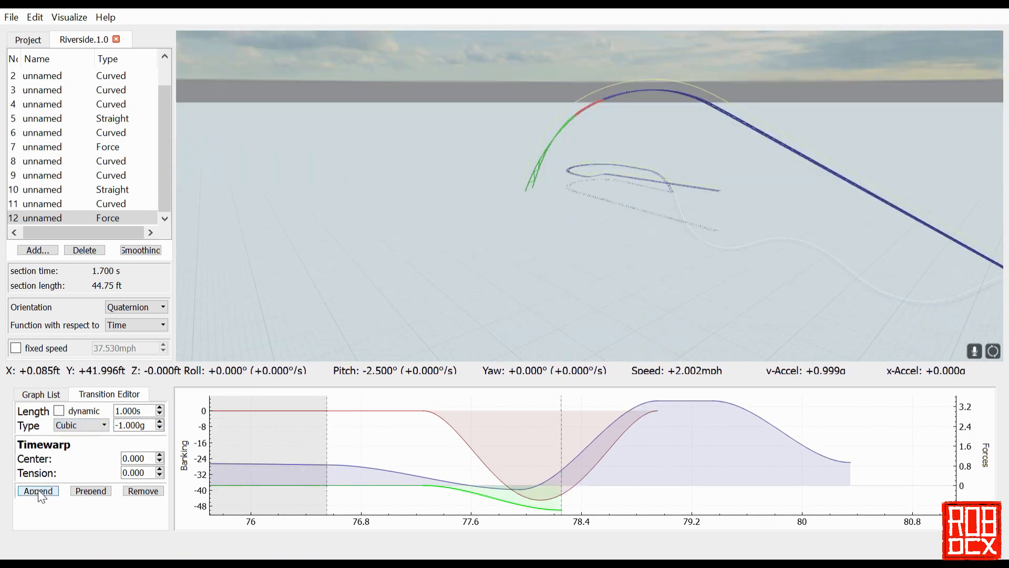
# Change the lateral-force transition on the drop to 0.6 g and lengthen the lateral hold before it
pyautogui.moveTo(526, 210); pyautogui.dragTo(605, 158)
pyautogui.click(489, 496)
pyautogui.scroll(16, 146, 428)
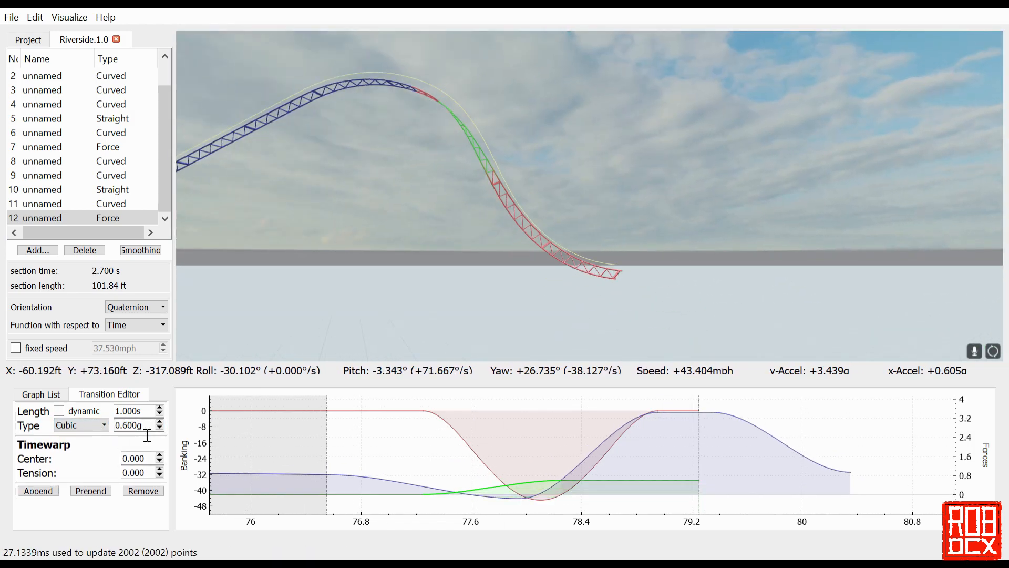
pyautogui.moveTo(579, 195); pyautogui.dragTo(515, 226)
pyautogui.press('s')
pyautogui.click(380, 494)
pyautogui.scroll(3, 145, 413)
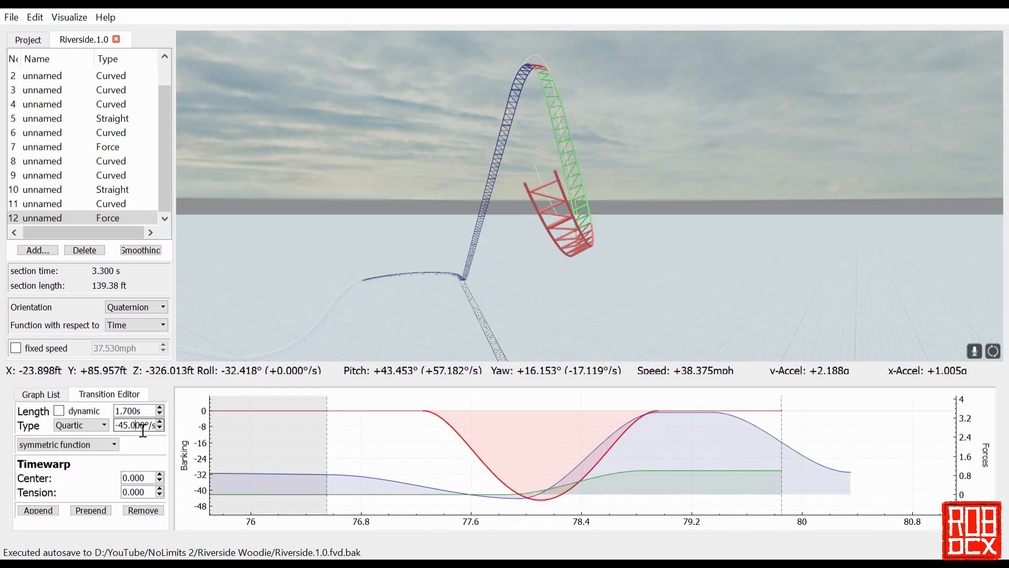
# Strengthen the drop's roll transition to -69°/s and lower the lateral-force transition to a negative value
pyautogui.scroll(-20, 143, 431)
pyautogui.moveTo(525, 210); pyautogui.dragTo(568, 248)
pyautogui.click(582, 481)
pyautogui.scroll(-11, 152, 428)
pyautogui.scroll(4, 664, 463)
pyautogui.scroll(-6, 138, 429)
pyautogui.moveTo(525, 210); pyautogui.dragTo(526, 173)
# Lengthen the initial lateral-force hold to 1.9 s and test other values on the lateral transition
pyautogui.click(326, 493)
pyautogui.press('s')
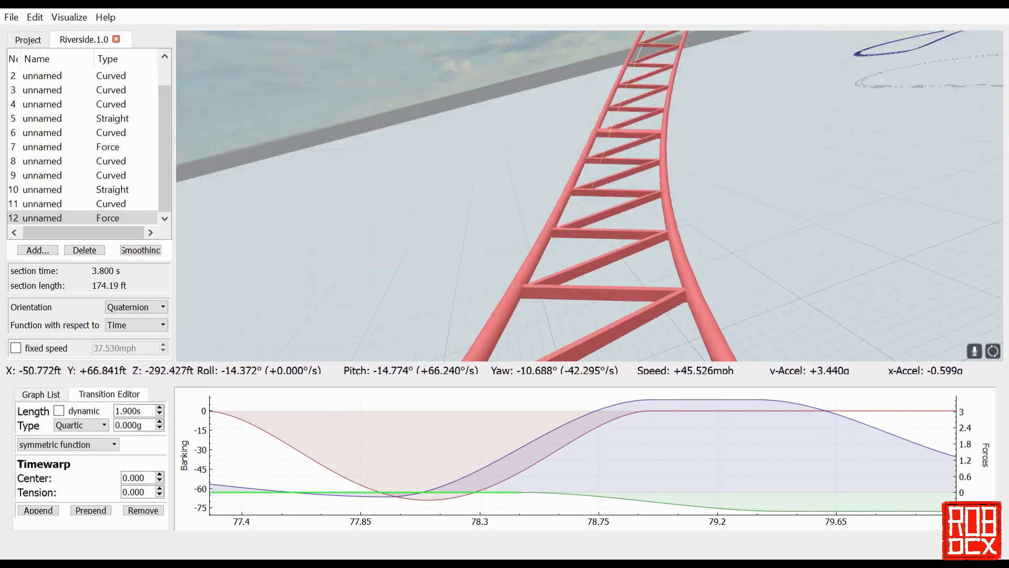
pyautogui.press('w')
pyautogui.click(652, 502)
pyautogui.scroll(9, 136, 411)
pyautogui.scroll(-9, 703, 468)
# Append another vertical-force transition after the one that eases the pull-out force
pyautogui.click(739, 464)
pyautogui.click(38, 491)
pyautogui.press('w')
pyautogui.press('q')
pyautogui.moveTo(588, 210); pyautogui.dragTo(526, 137)
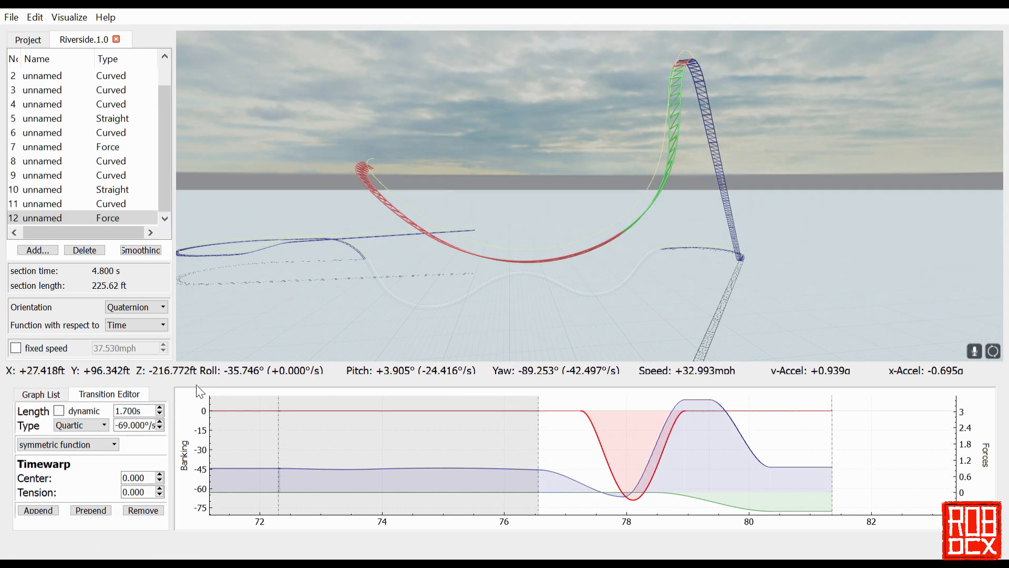
# Lengthen the drop's roll transition and set the initial roll hold to 0.8 s
pyautogui.scroll(2, 148, 417)
pyautogui.press('q')
pyautogui.press('s')
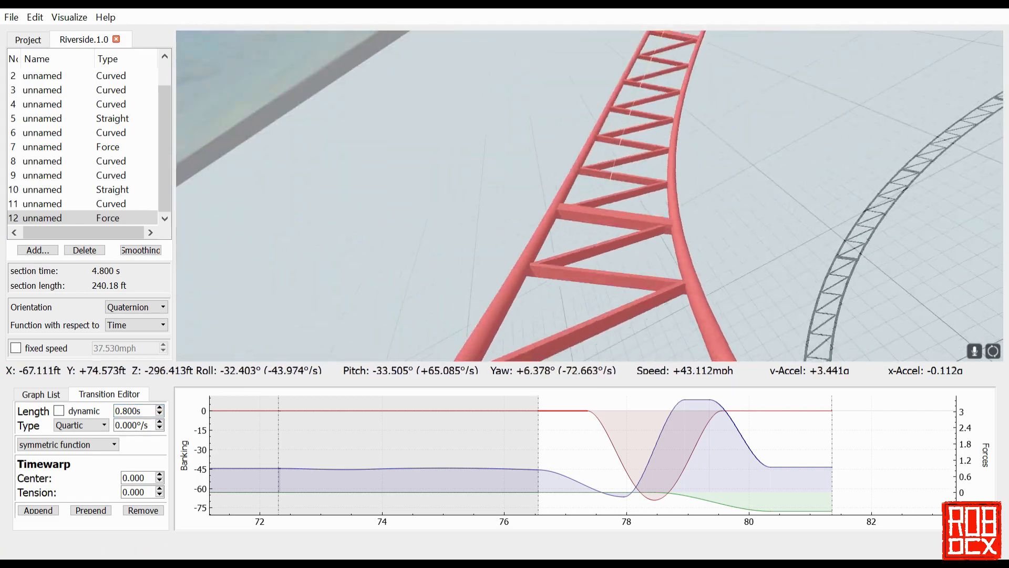
pyautogui.press('w')
pyautogui.press('s')
# Lower the vertical-force transition leading out of the valley to -3.7 g
pyautogui.click(732, 436)
pyautogui.press('q')
pyautogui.moveTo(316, 323); pyautogui.dragTo(368, 344)
pyautogui.scroll(-8, 158, 429)
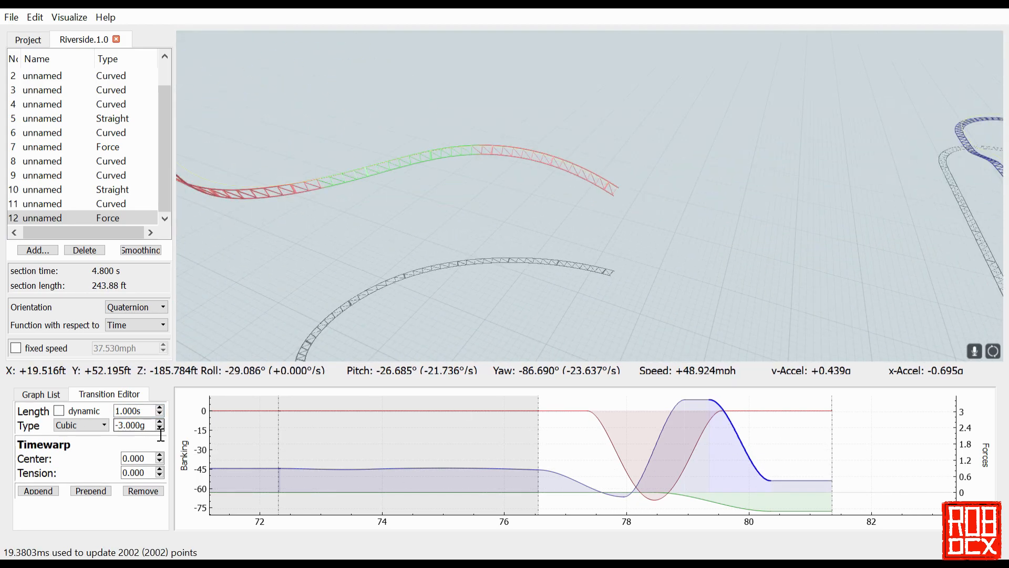
pyautogui.press('q')
pyautogui.press('w')
pyautogui.press('s')
pyautogui.scroll(-4, 159, 428)
# Set the force section's last vertical-force transition to 3.4 g
pyautogui.click(801, 498)
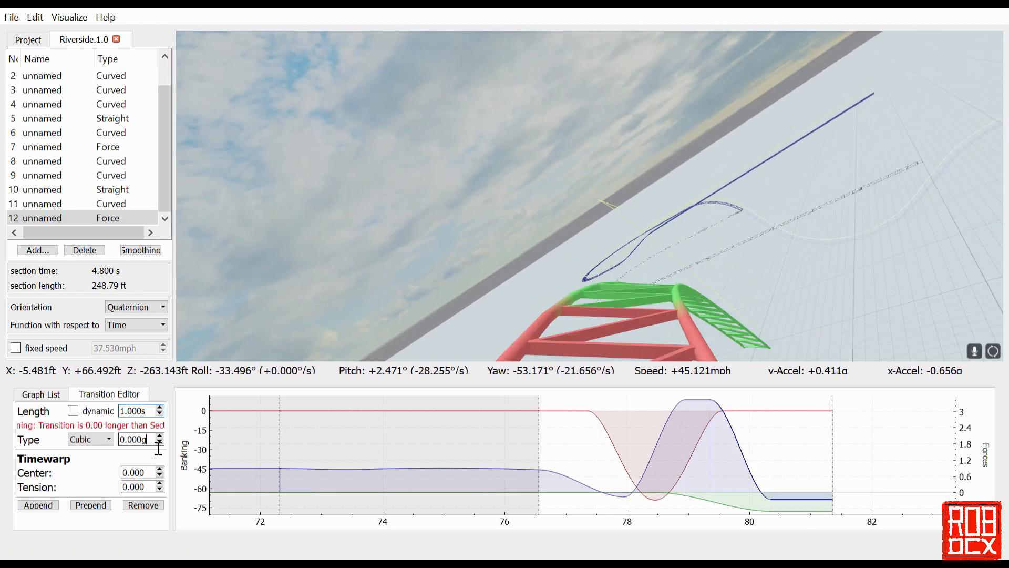
pyautogui.press('w')
pyautogui.press('s')
pyautogui.press('w')
pyautogui.press('q')
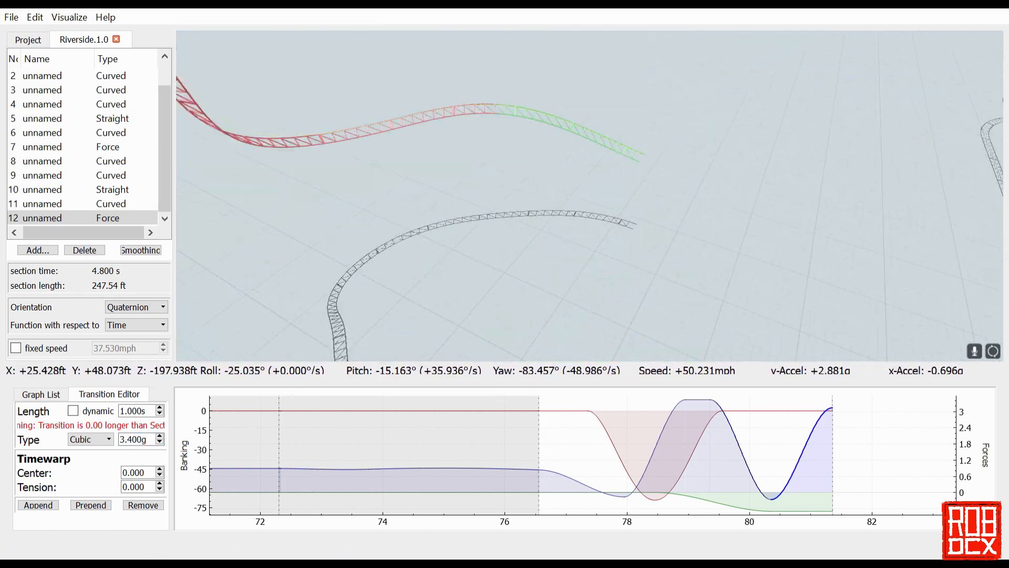
pyautogui.moveTo(316, 315); pyautogui.dragTo(347, 284)
# Lengthen the vertical-force hold in the valley to 0.6 s
pyautogui.click(770, 476)
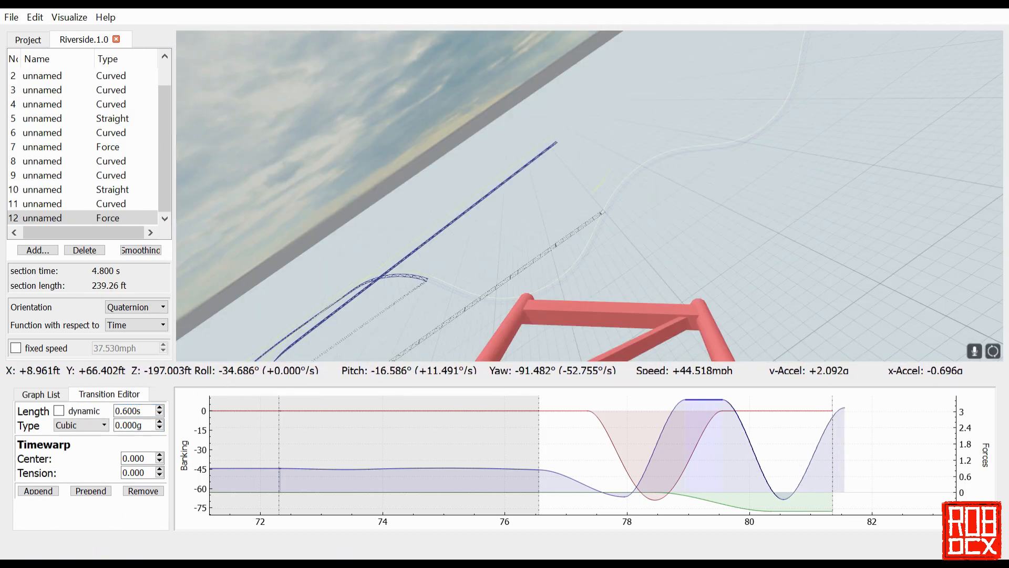
pyautogui.press('s')
pyautogui.press('w')
pyautogui.press('q')
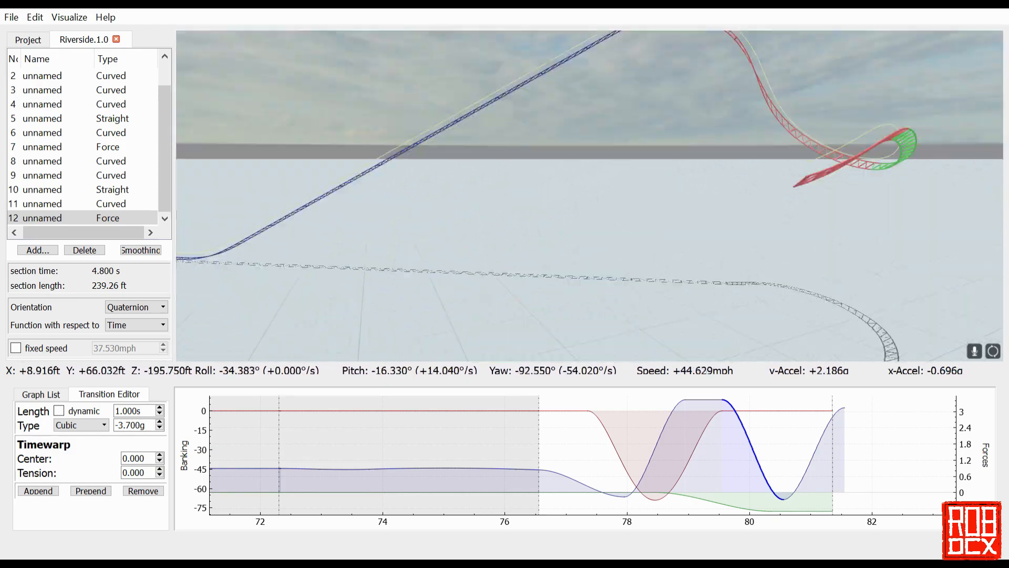
# Set the rate of the final dynamic roll transition to 0°/s
pyautogui.press('d')
pyautogui.click(777, 412)
pyautogui.scroll(-5, 153, 426)
pyautogui.moveTo(315, 315); pyautogui.dragTo(367, 262)
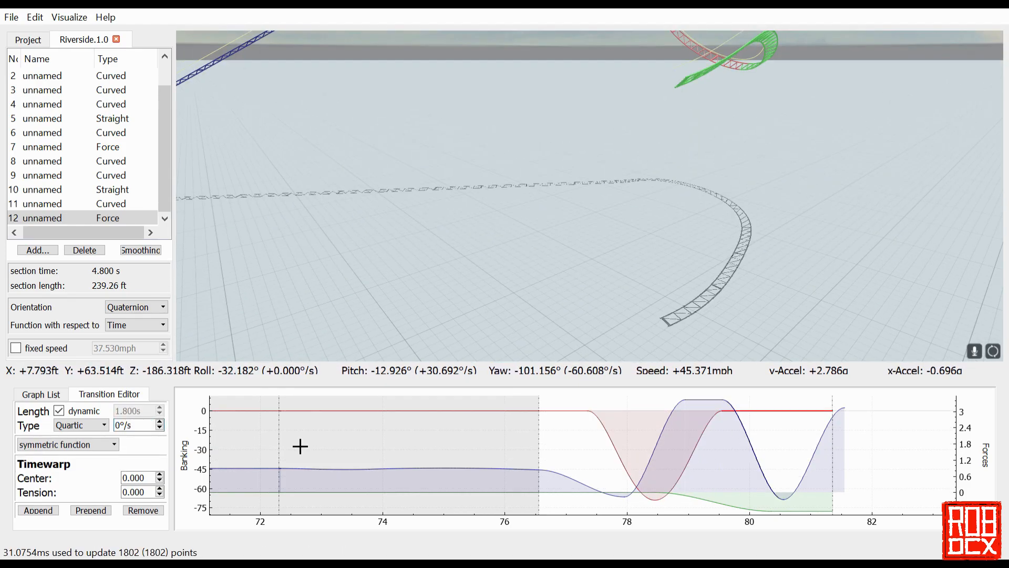
# Append a 1 s vertical-force hold to the end of the force section
pyautogui.click(815, 453)
pyautogui.click(38, 491)
pyautogui.moveTo(442, 274); pyautogui.dragTo(441, 210)
pyautogui.press('s')
pyautogui.click(883, 521)
pyautogui.click(875, 409)
pyautogui.scroll(2, 142, 412)
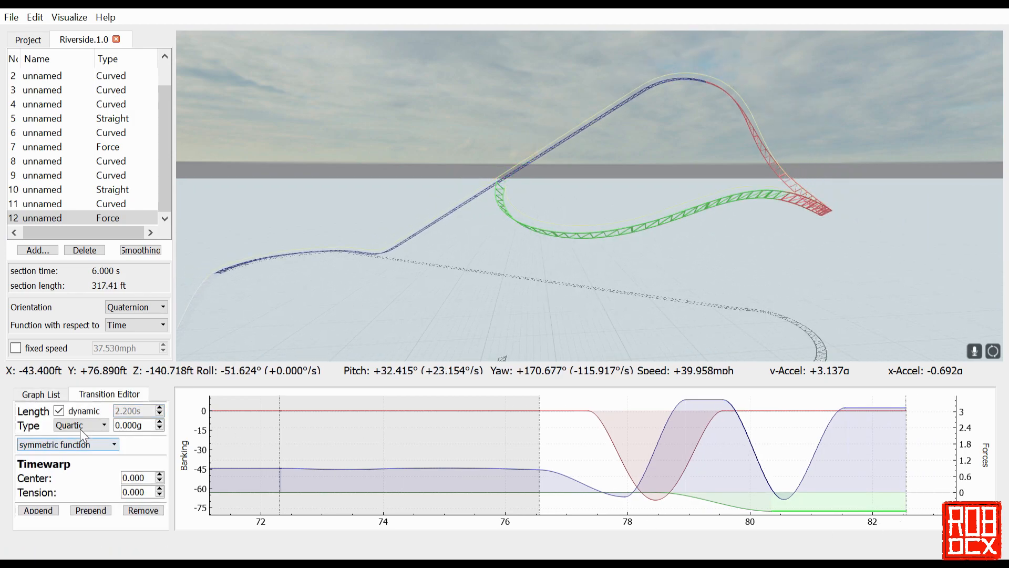
# Bring the lateral force back to zero with a 0.7 g transition lasting 1.9 s
pyautogui.click(890, 409)
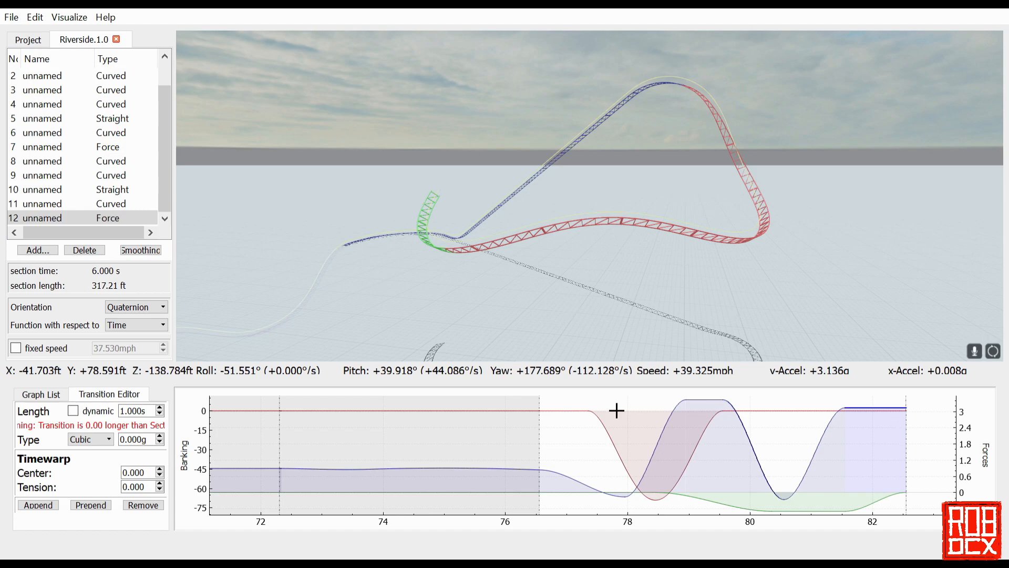
pyautogui.click(38, 505)
pyautogui.click(874, 412)
pyautogui.click(59, 411)
pyautogui.scroll(10, 139, 412)
pyautogui.click(877, 503)
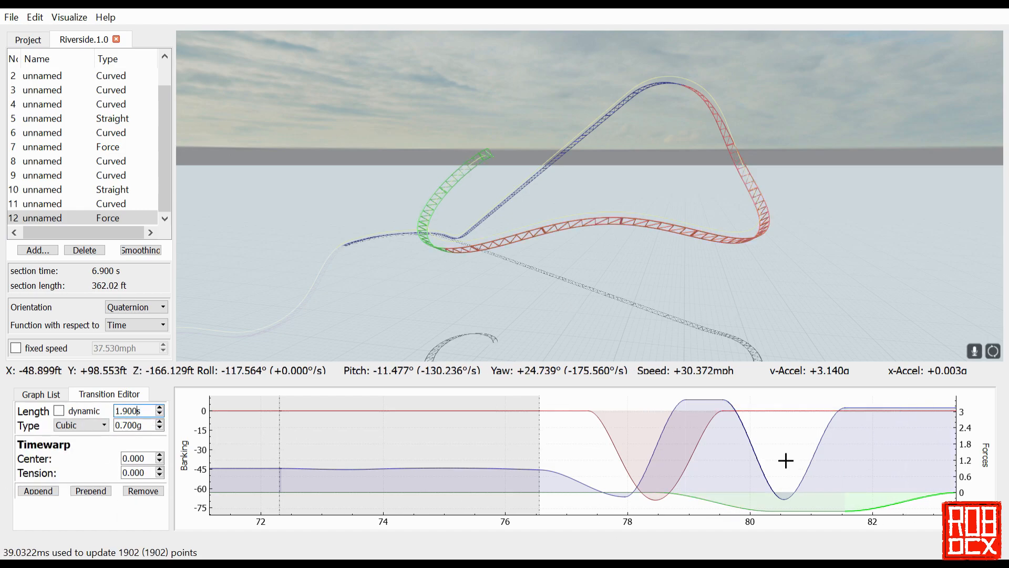
# Set the length of the final vertical-force hold to 1.5 s
pyautogui.moveTo(786, 460); pyautogui.dragTo(676, 460)
pyautogui.scroll(1, 140, 411)
pyautogui.click(836, 410)
pyautogui.click(38, 506)
pyautogui.click(143, 521)
pyautogui.moveTo(526, 211); pyautogui.dragTo(526, 231)
pyautogui.click(778, 408)
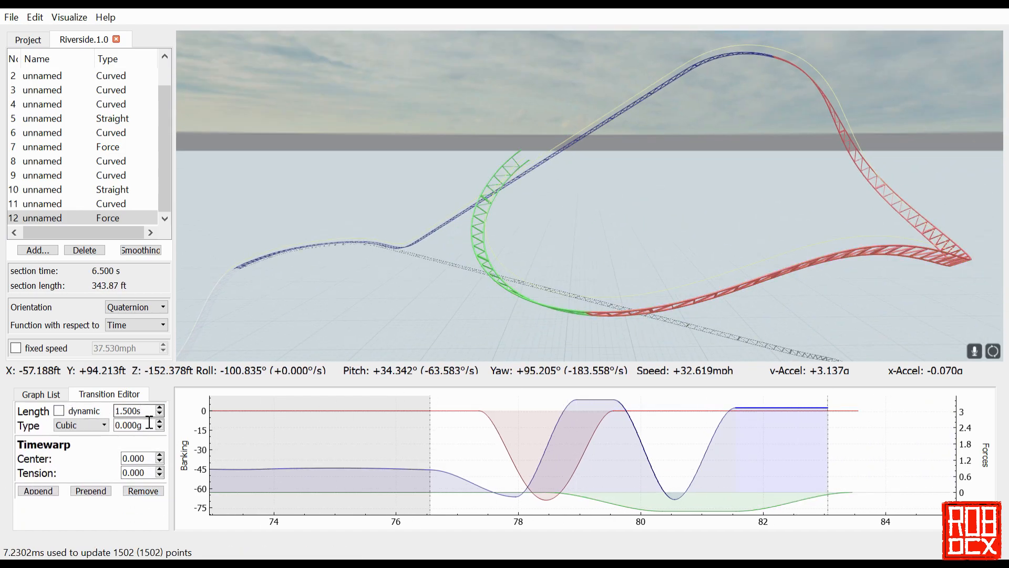
# Append a falling vertical-force transition after the hold, and end the roll graph with a 1 s transition of 42°/s
pyautogui.click(835, 410)
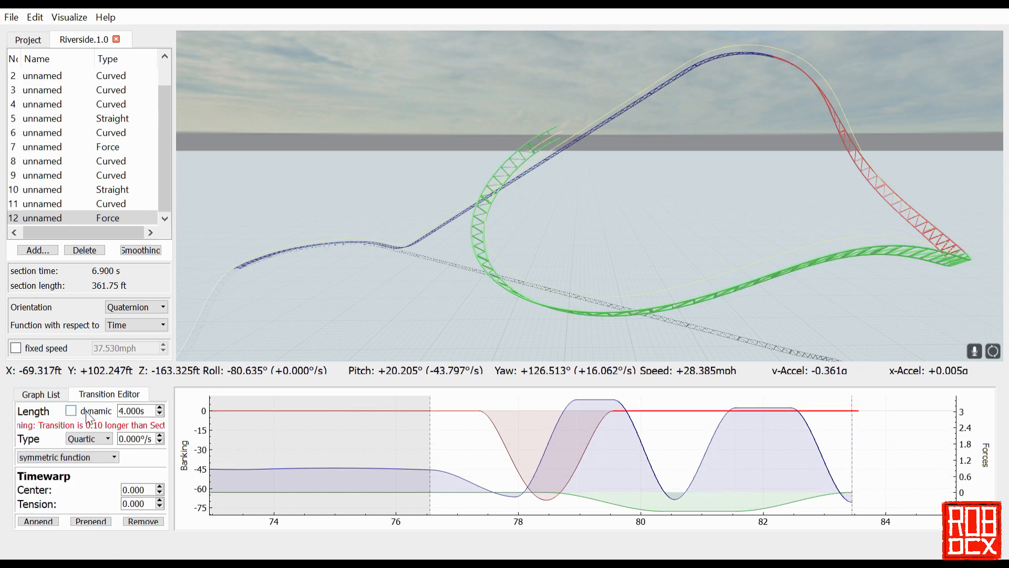
pyautogui.scroll(-13, 147, 415)
pyautogui.scroll(20, 135, 430)
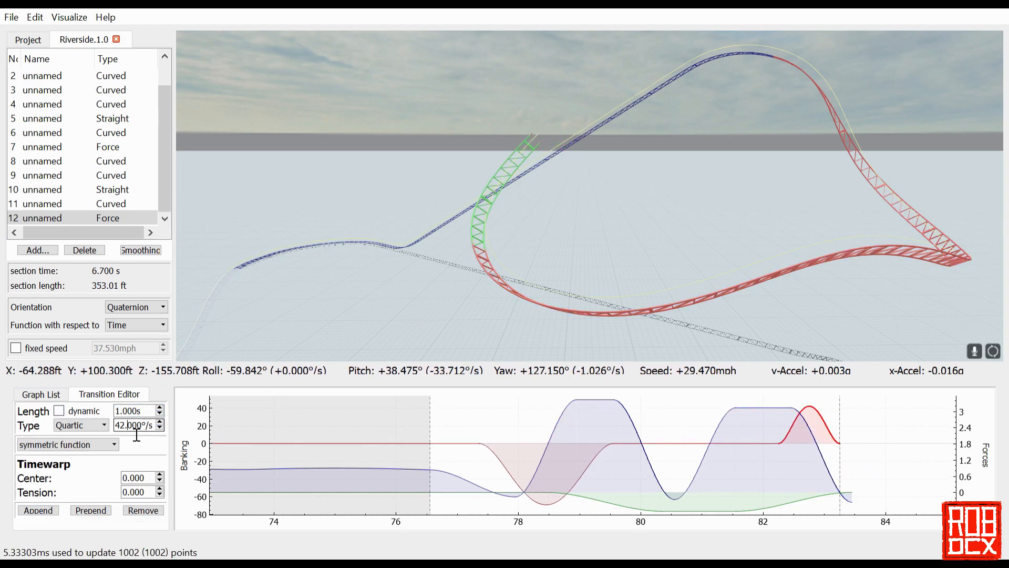
# Shorten the vertical-force hold before the last transition and raise the final roll transition to 77°/s
pyautogui.click(704, 448)
pyautogui.scroll(-4, 153, 414)
pyautogui.moveTo(525, 210); pyautogui.dragTo(547, 205)
pyautogui.click(763, 408)
pyautogui.click(811, 429)
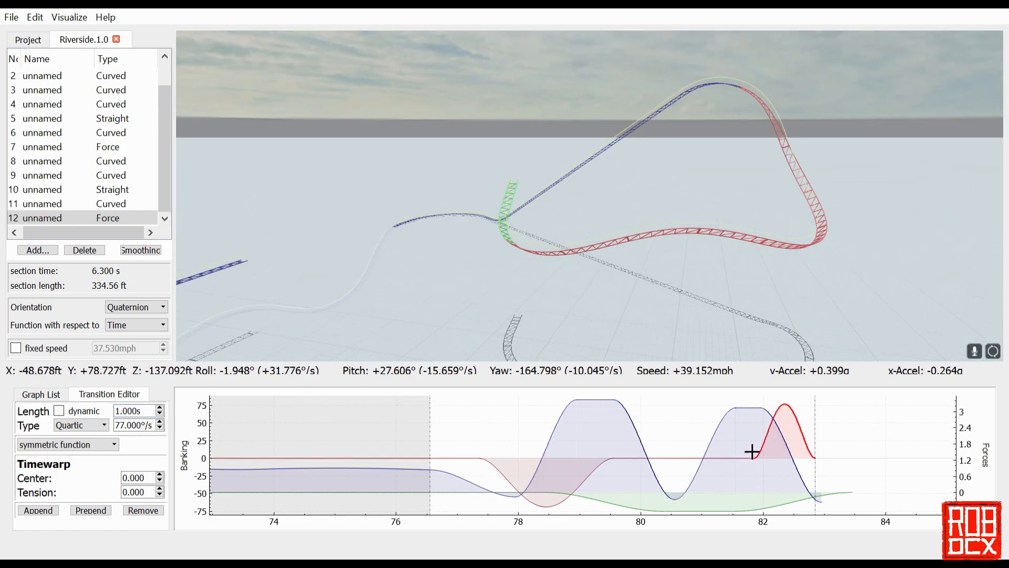
# Delay the roll transition by lengthening its preceding hold, and append vertical-force and roll holds, making the roll hold dynamic
pyautogui.scroll(4, 157, 417)
pyautogui.click(757, 415)
pyautogui.click(789, 442)
pyautogui.click(38, 493)
pyautogui.click(813, 456)
pyautogui.click(38, 510)
pyautogui.click(71, 411)
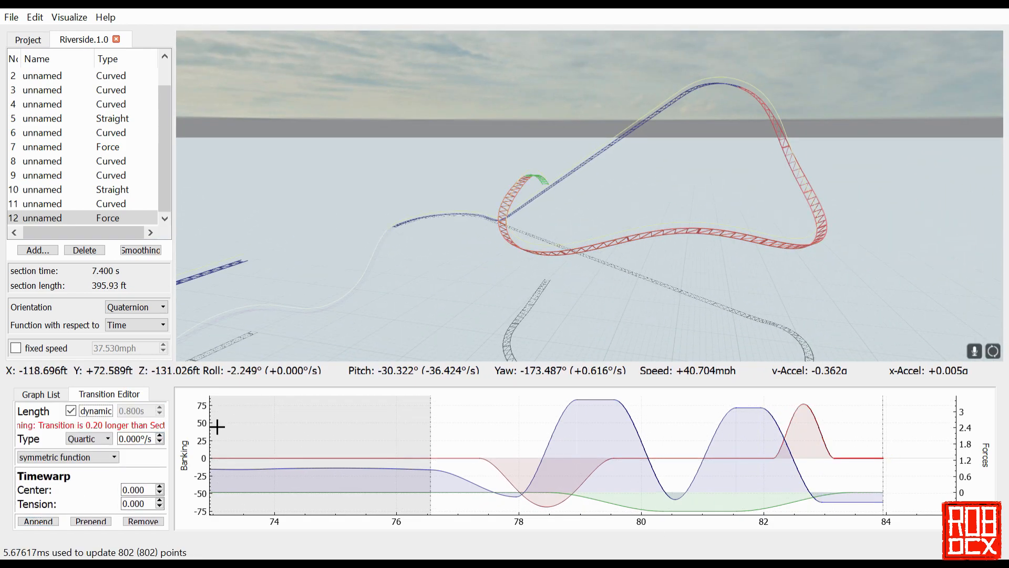
# Lengthen the last roll transition and lower its rate to about 55°/s to level the track, checking from the rider's view
pyautogui.moveTo(589, 199); pyautogui.dragTo(631, 220)
pyautogui.click(803, 427)
pyautogui.scroll(5, 151, 412)
pyautogui.press('r')
pyautogui.press('w')
pyautogui.scroll(-12, 146, 427)
pyautogui.press('r')
pyautogui.press('w')
pyautogui.press('r')
pyautogui.moveTo(589, 200); pyautogui.dragTo(641, 158)
# Shorten the last vertical-force hold and append a rising transition leading up into the next hill
pyautogui.click(844, 498)
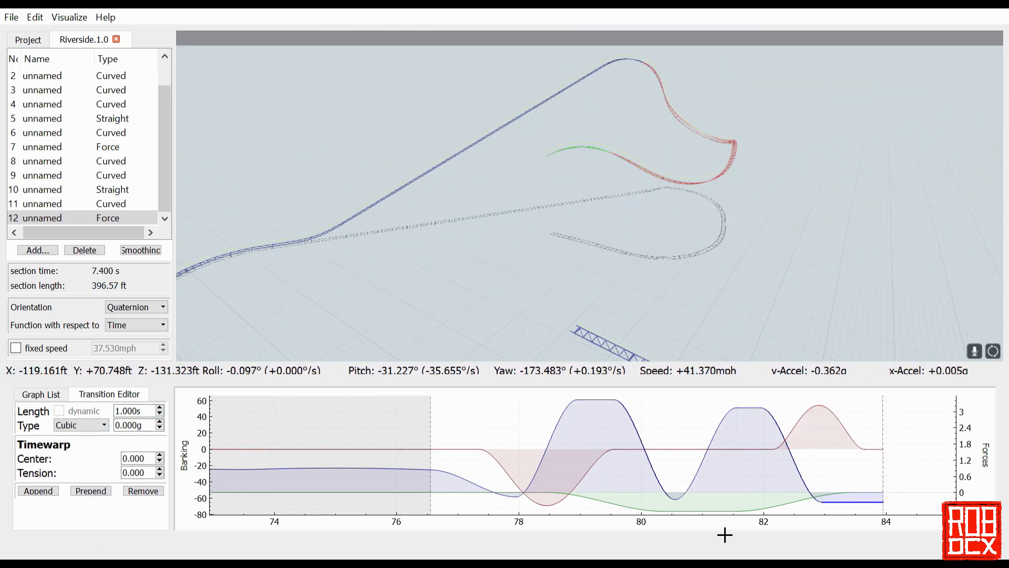
pyautogui.moveTo(289, 314); pyautogui.dragTo(252, 226)
pyautogui.click(53, 492)
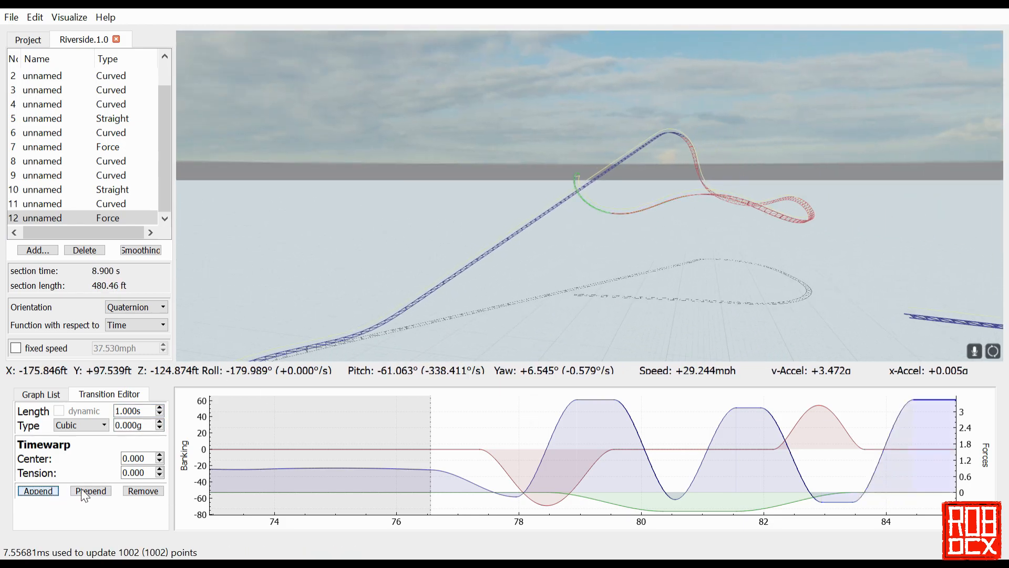
# Follow the rise with a falling vertical-force transition of -3.6 g and a 2.3 s hold over the hill
pyautogui.moveTo(657, 321); pyautogui.dragTo(766, 329)
pyautogui.scroll(-20, 153, 426)
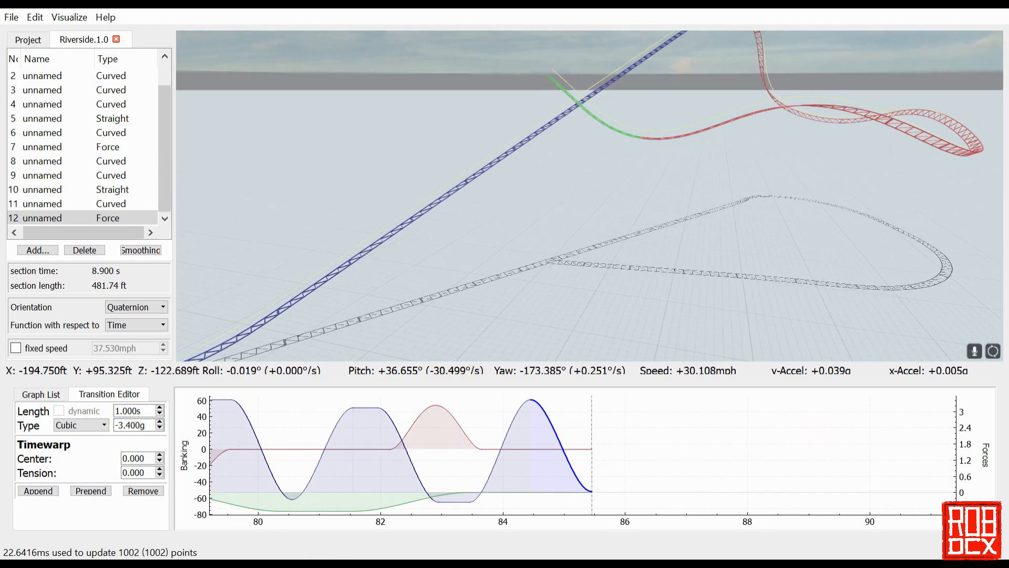
pyautogui.scroll(-1, 151, 431)
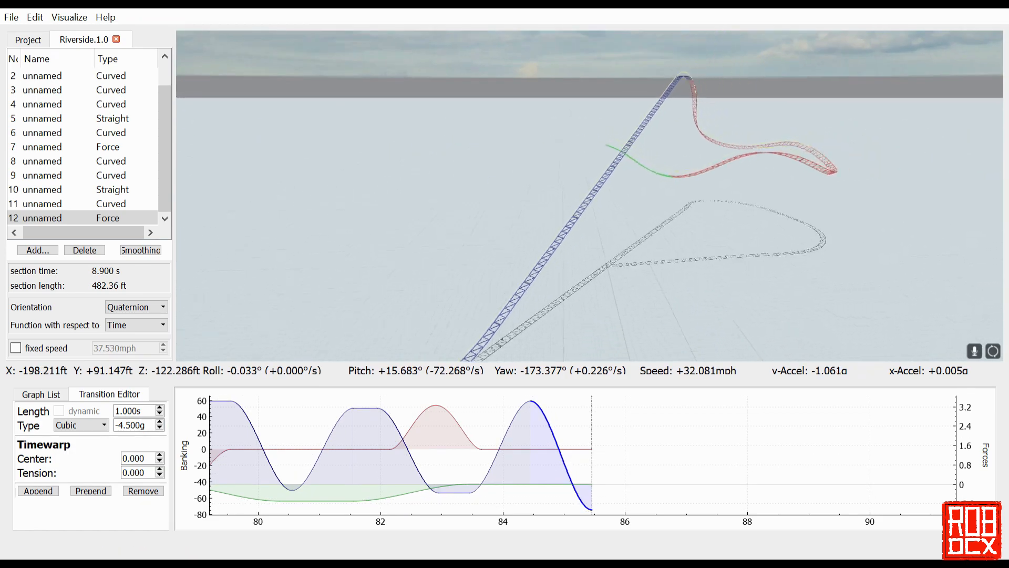
pyautogui.click(555, 450)
pyautogui.scroll(9, 153, 431)
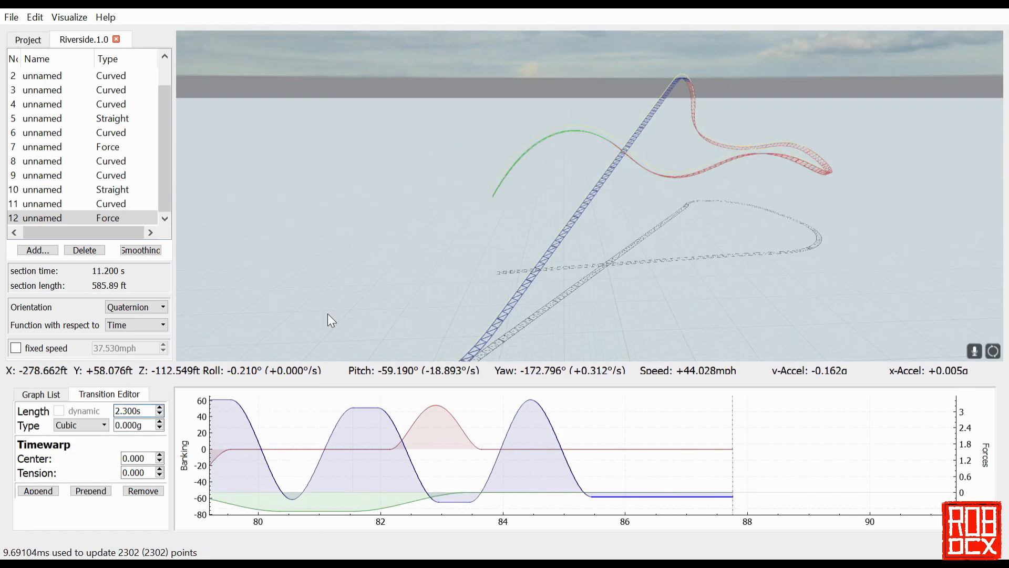
# Retime the last roll transition and set it to 1.7 s at 48°/s
pyautogui.click(433, 433)
pyautogui.scroll(3, 145, 417)
pyautogui.moveTo(295, 283); pyautogui.dragTo(220, 278)
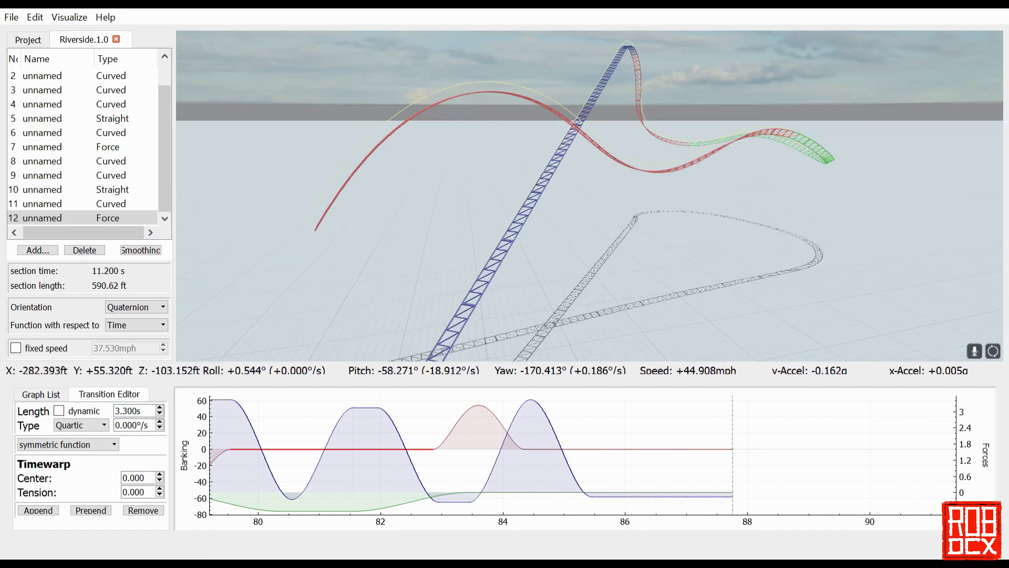
pyautogui.click(487, 445)
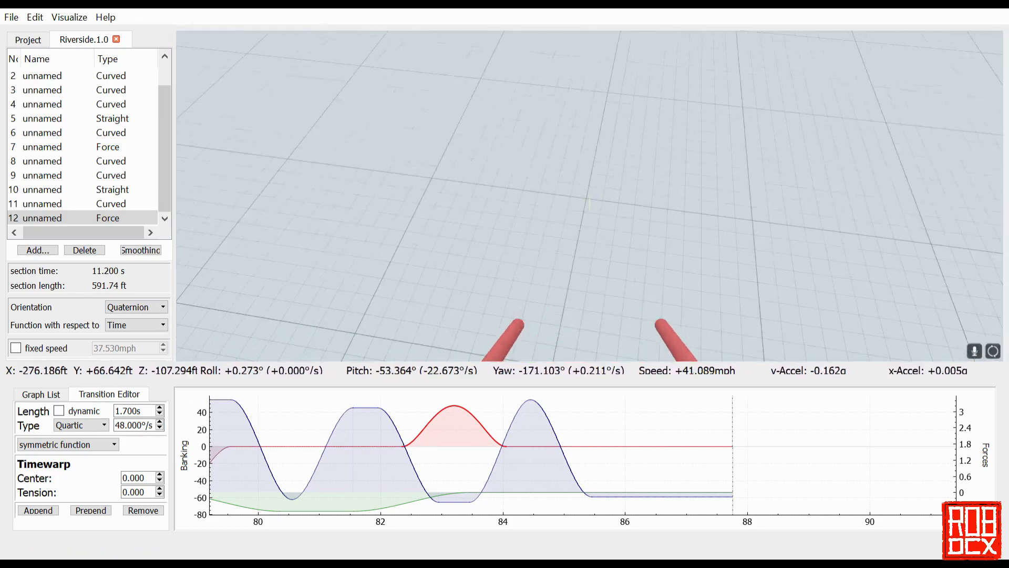
# Shorten the crest hold, then append a -0.8 g vertical-force transition, a rising transition and a 1 s hold
pyautogui.click(662, 496)
pyautogui.click(150, 413)
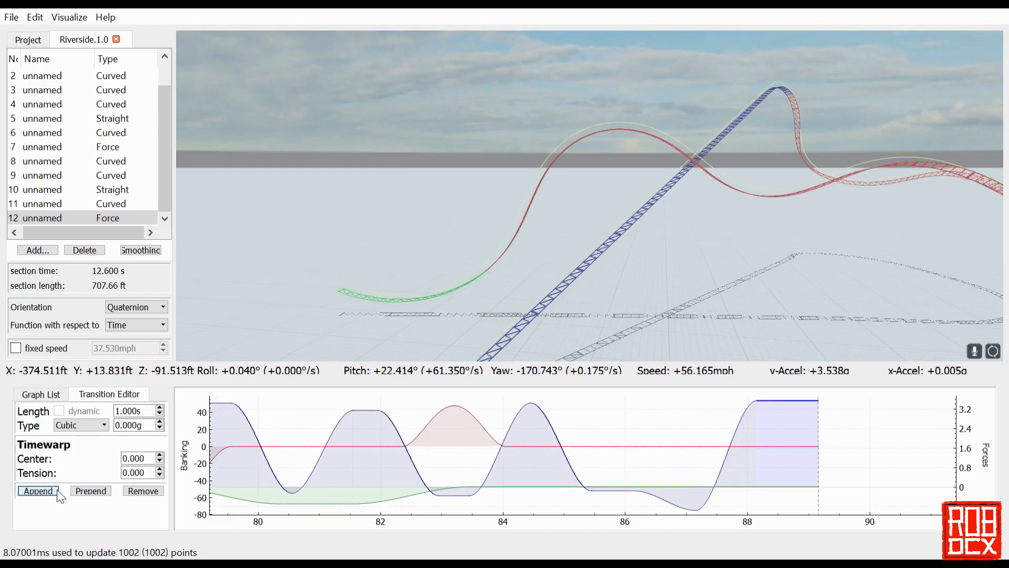
# Set the hill's falling vertical-force transition to 1 s and -3.1 g, and the following -0.8 g transition to 1.3 s
pyautogui.press('Up')
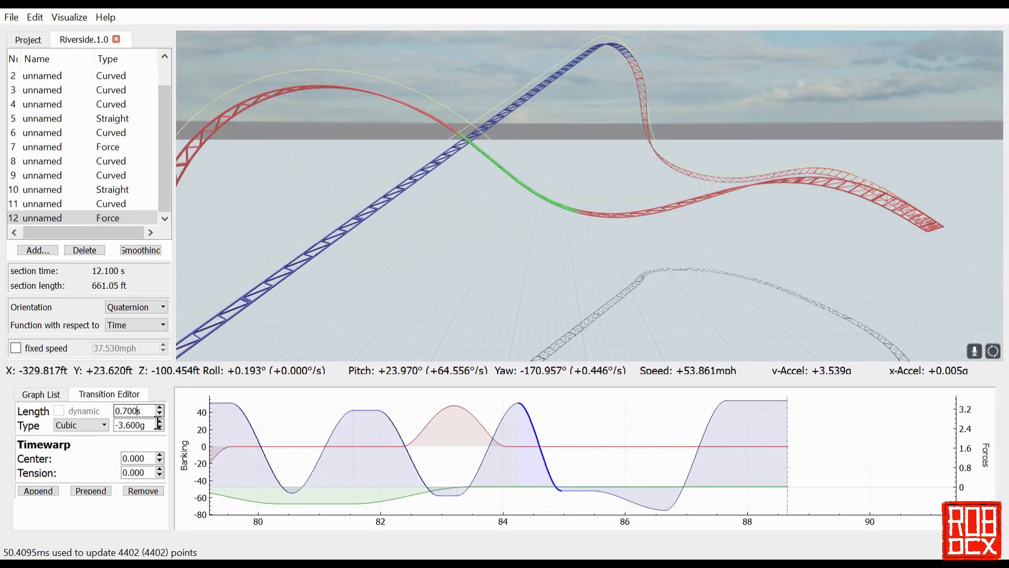
pyautogui.click(159, 414)
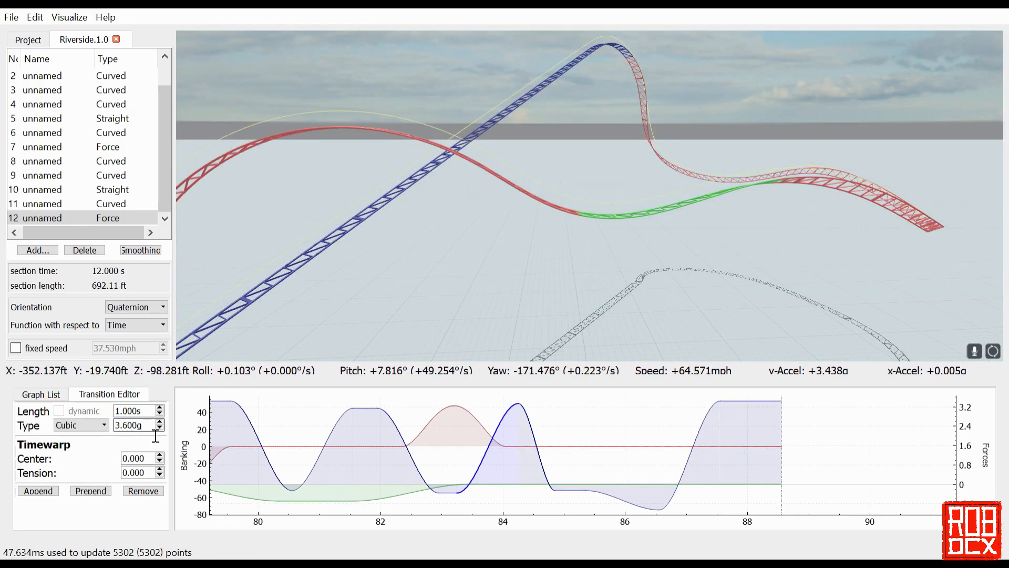
pyautogui.scroll(-2, 154, 429)
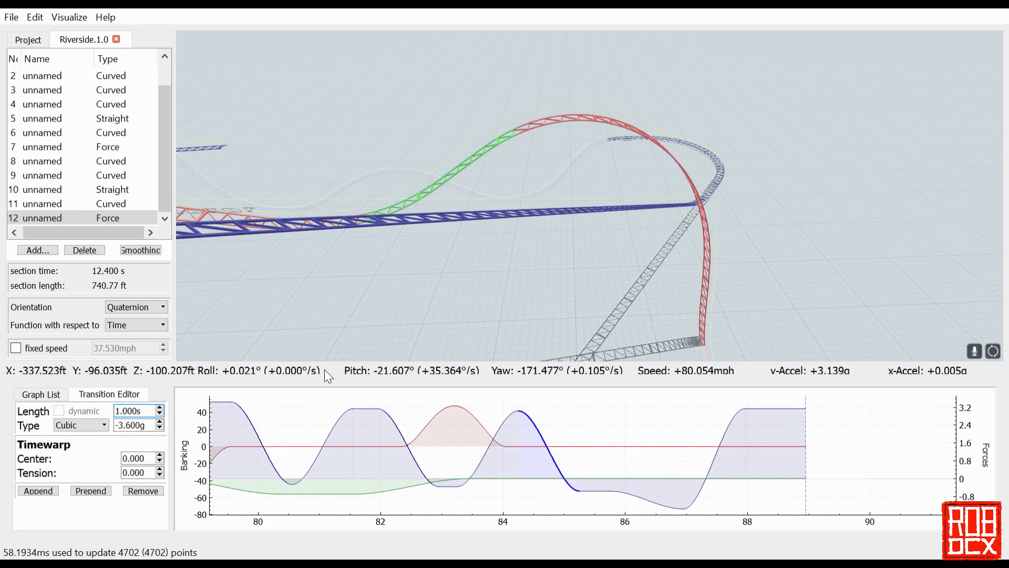
pyautogui.scroll(5, 141, 431)
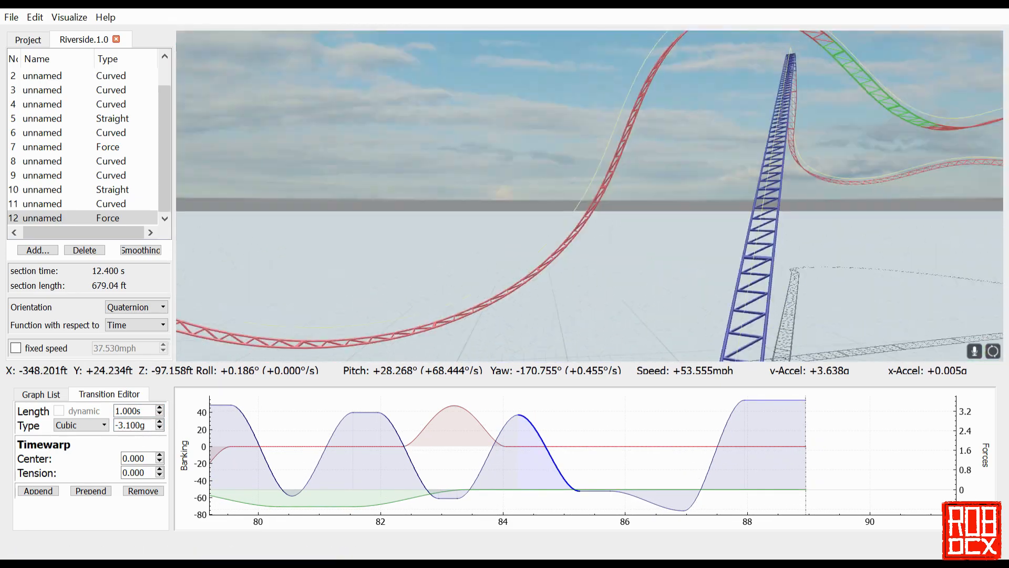
pyautogui.click(604, 490)
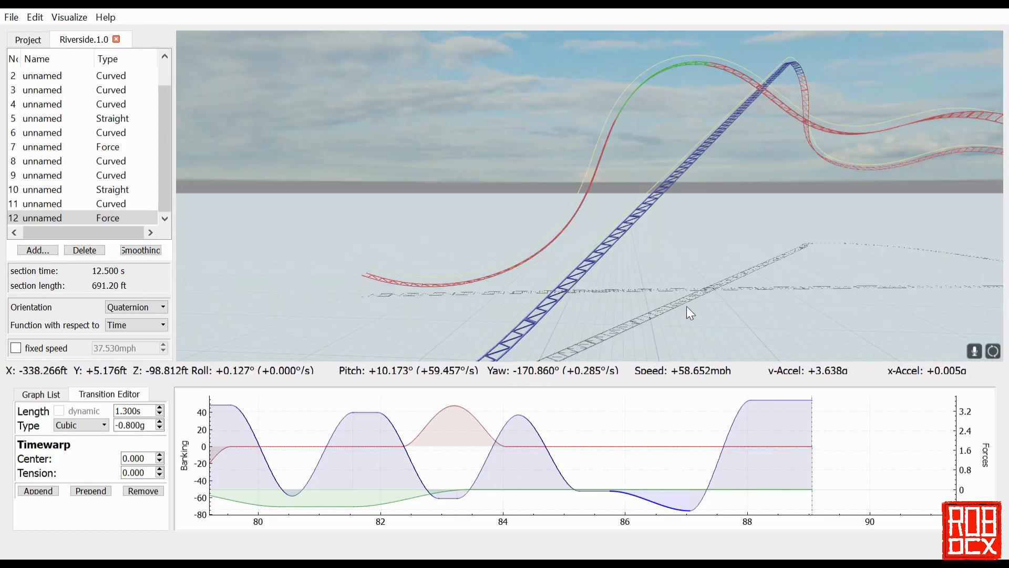
# Fix the final roll hold at 2 s and append a 2.2 s roll transition of 36°/s
pyautogui.click(652, 446)
pyautogui.click(60, 411)
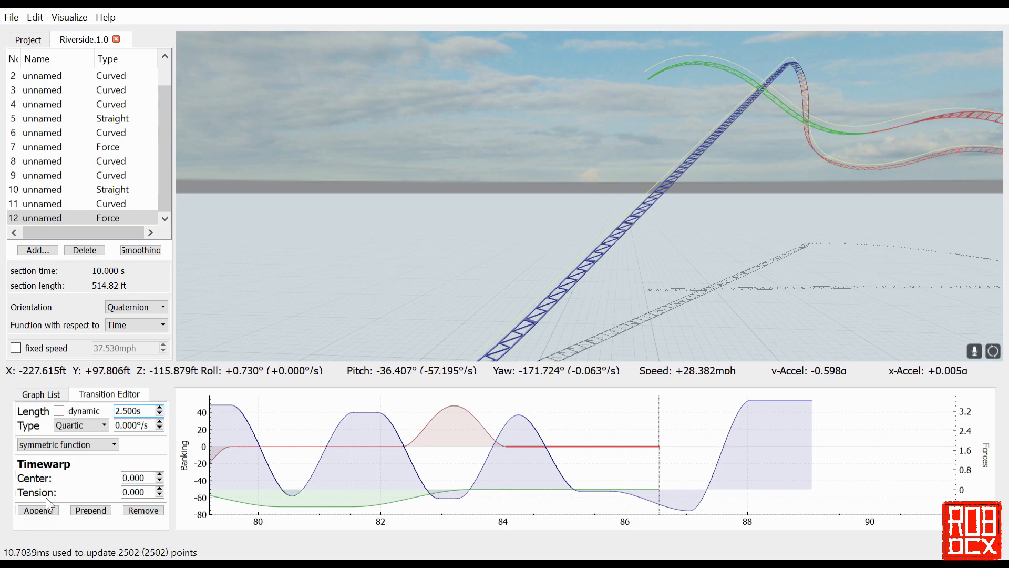
pyautogui.moveTo(326, 291); pyautogui.dragTo(463, 316)
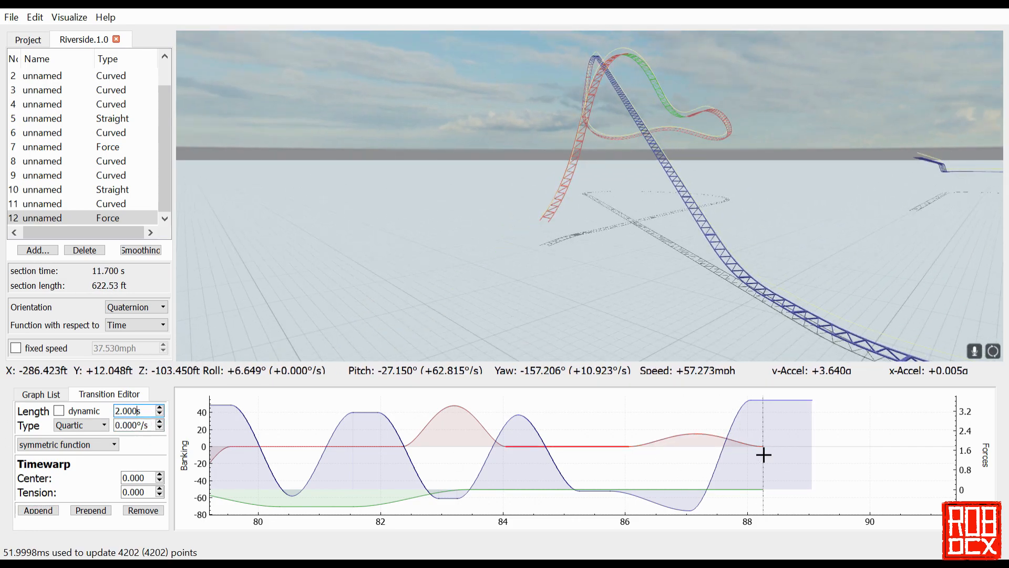
pyautogui.click(692, 450)
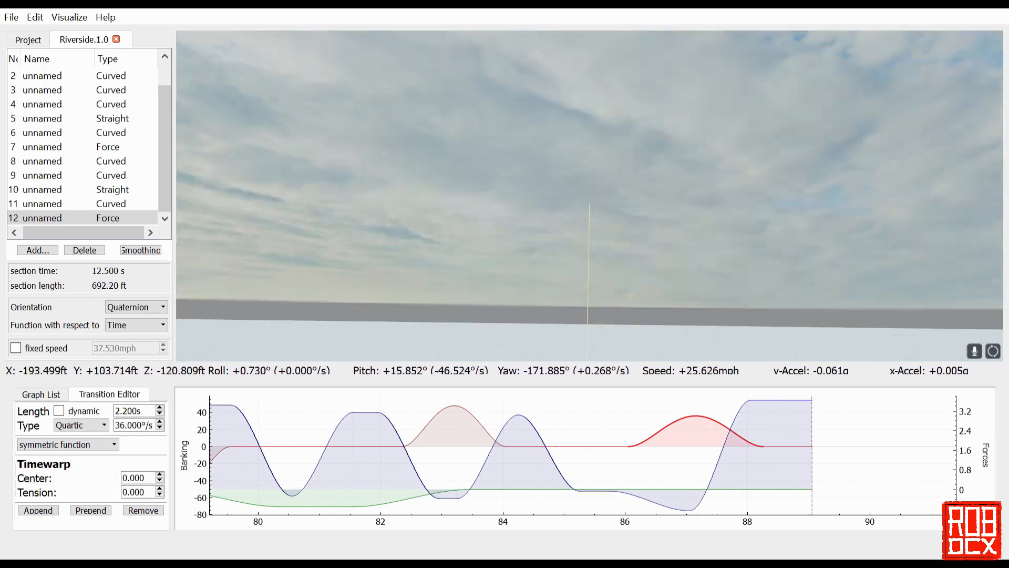
# Fine-tune the length of the -0.8 g vertical-force transition over the hill to 1.27 s
pyautogui.press('r')
pyautogui.moveTo(399, 247); pyautogui.dragTo(494, 240)
pyautogui.click(654, 499)
pyautogui.scroll(-1, 147, 412)
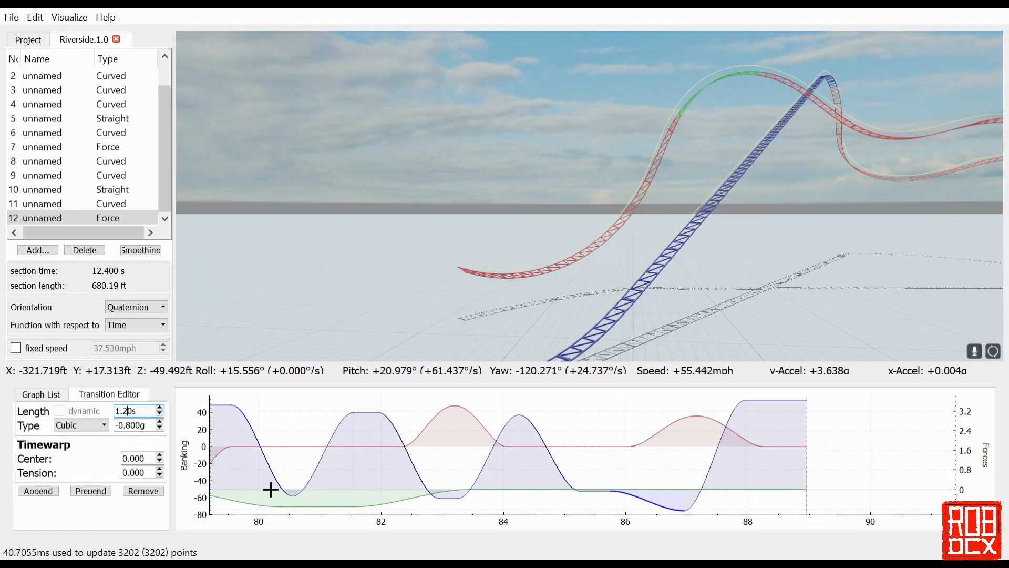
pyautogui.press('r')
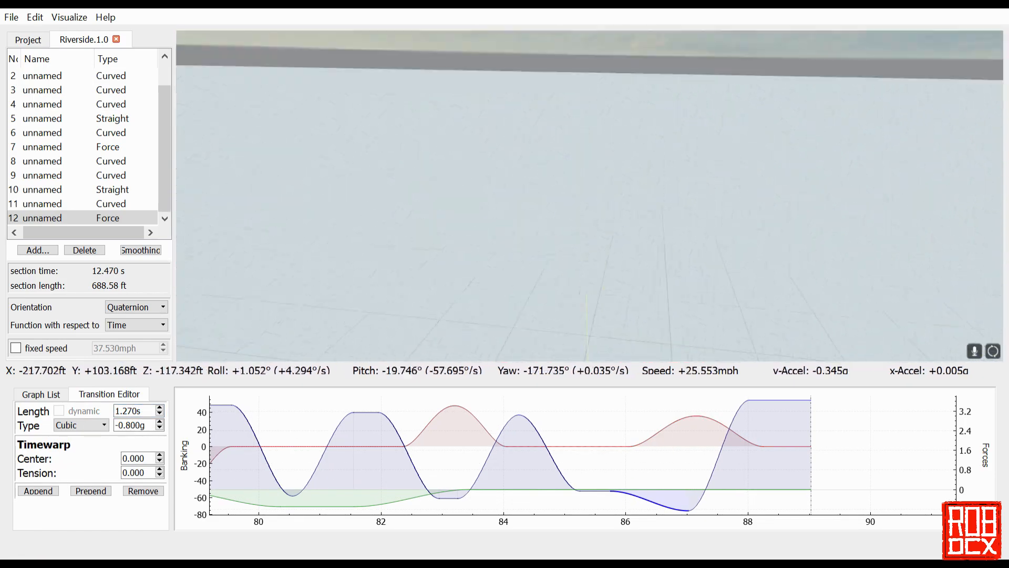
# Save the track and lengthen the final vertical-force hold in the valley to 1.4 s
pyautogui.hotkey('ctrl', 's')
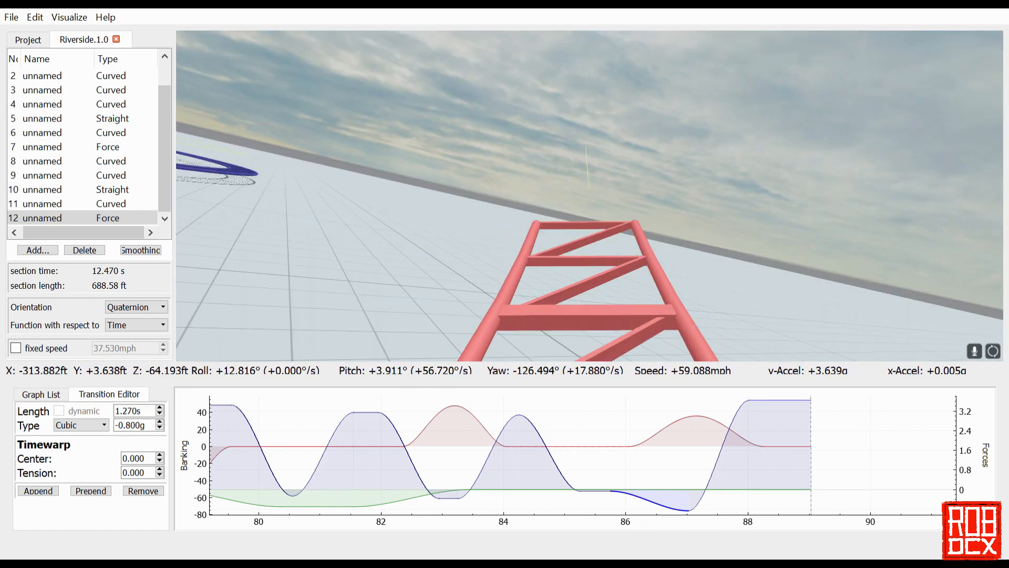
pyautogui.press('r')
pyautogui.hotkey('ctrl', 's')
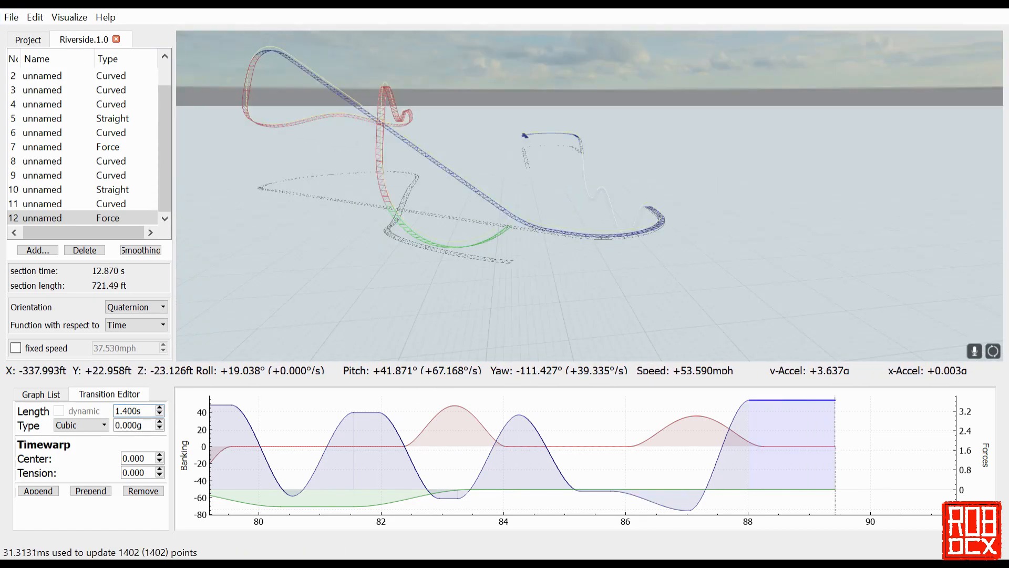
# Shorten the final valley hold and append a 1 s vertical-force transition of -3.9 g
pyautogui.moveTo(530, 329); pyautogui.dragTo(524, 329)
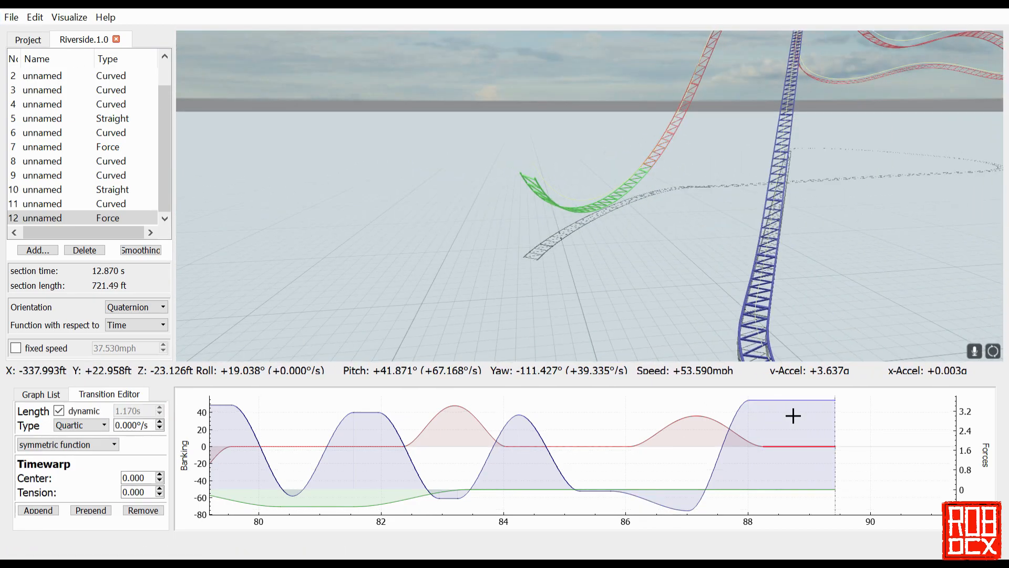
pyautogui.click(38, 490)
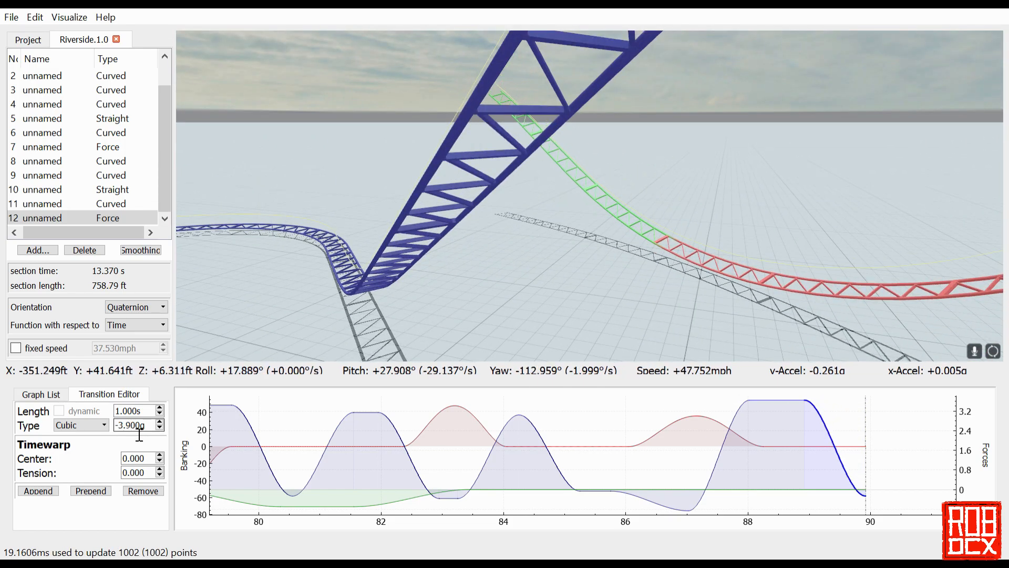
pyautogui.moveTo(377, 311); pyautogui.dragTo(379, 315)
pyautogui.scroll(1, 134, 432)
# Append a positive roll transition through the valley, followed by a 1 s reverse roll transition of -80°/s
pyautogui.click(38, 511)
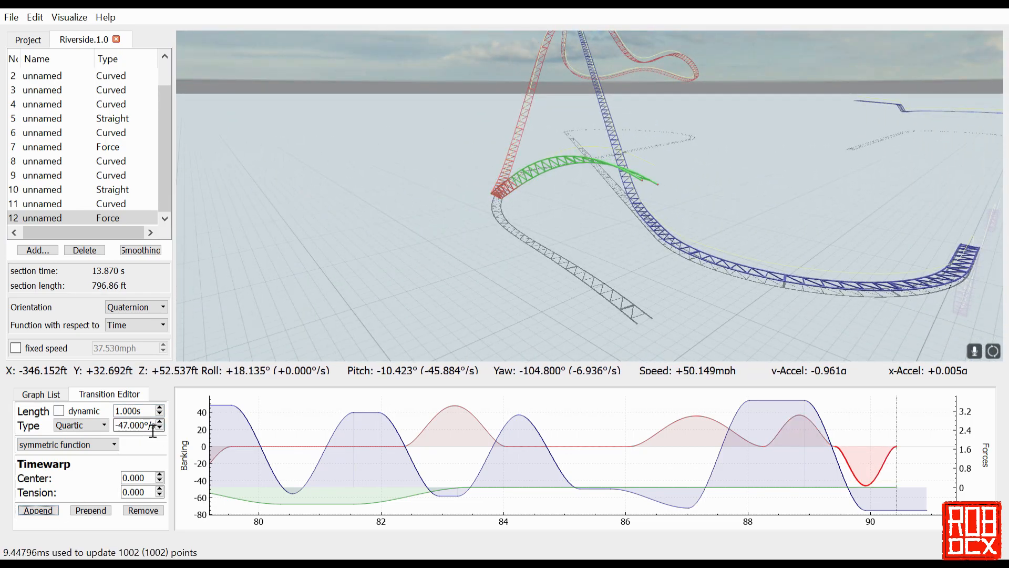
pyautogui.click(377, 311)
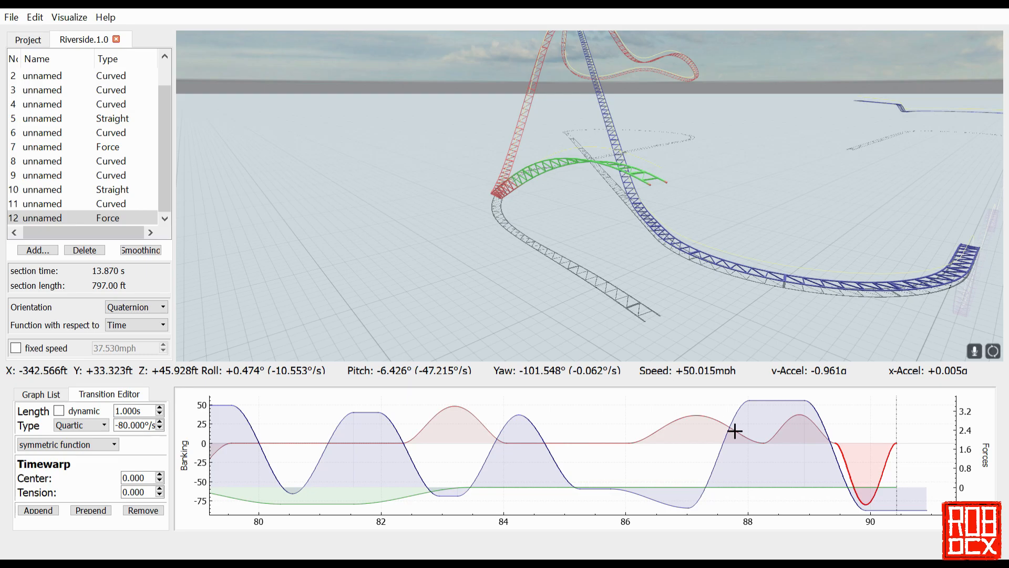
pyautogui.moveTo(245, 315); pyautogui.dragTo(245, 315)
# Slightly shorten the -0.8 g vertical-force transition and raise the rate of the roll transition on the drop into the valley
pyautogui.moveTo(678, 218); pyautogui.dragTo(722, 269)
pyautogui.click(678, 507)
pyautogui.click(598, 489)
pyautogui.click(658, 506)
pyautogui.scroll(-1, 135, 411)
pyautogui.moveTo(525, 236); pyautogui.dragTo(537, 269)
# Lengthen the valley's positive roll transition slightly and set the -80°/s roll transition's length to 1.2 s
pyautogui.click(798, 436)
pyautogui.scroll(1, 147, 413)
pyautogui.click(894, 478)
pyautogui.scroll(1, 157, 415)
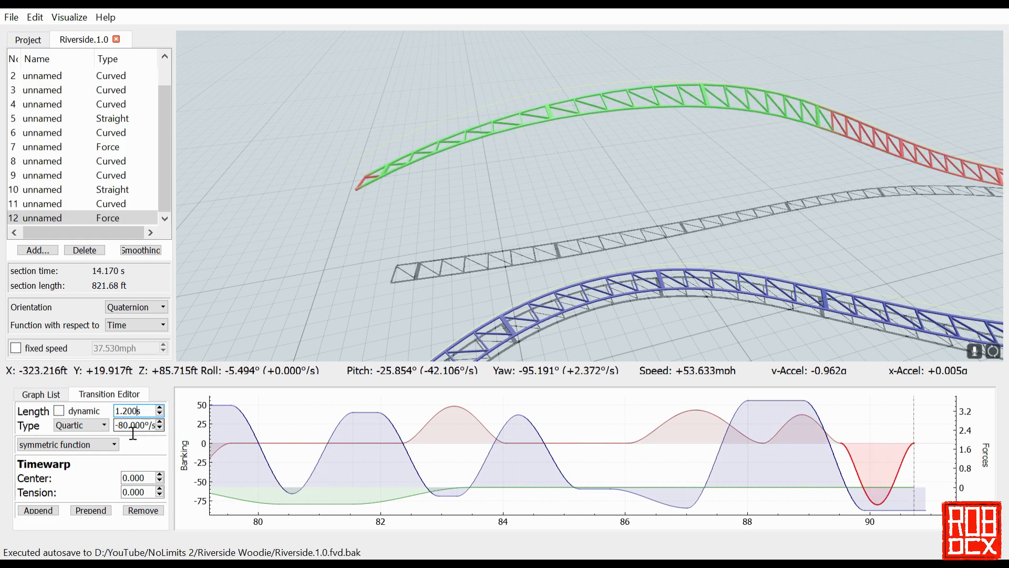
# Add a lateral-force dip that returns to zero over the last hill, and append a 1 s roll hold at 0°/s
pyautogui.click(58, 411)
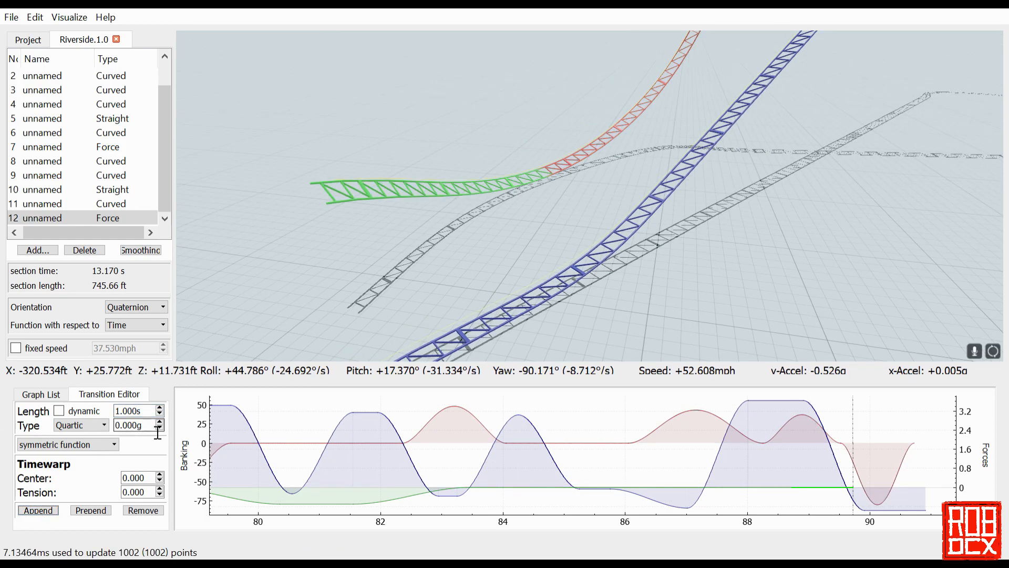
pyautogui.scroll(-2, 158, 431)
pyautogui.click(84, 426)
pyautogui.click(89, 462)
pyautogui.scroll(1, 157, 430)
pyautogui.click(52, 493)
pyautogui.moveTo(473, 263); pyautogui.dragTo(552, 226)
pyautogui.moveTo(557, 327); pyautogui.dragTo(506, 330)
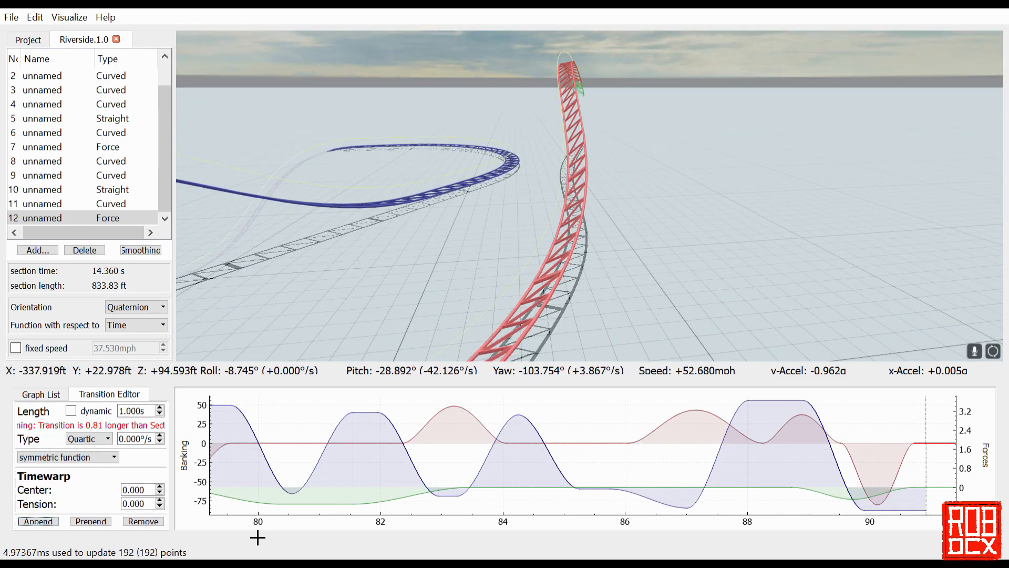
# Give the final flat roll transition a dynamic length and reduce the rate of the -80°/s roll transition before it
pyautogui.press('s')
pyautogui.press('w')
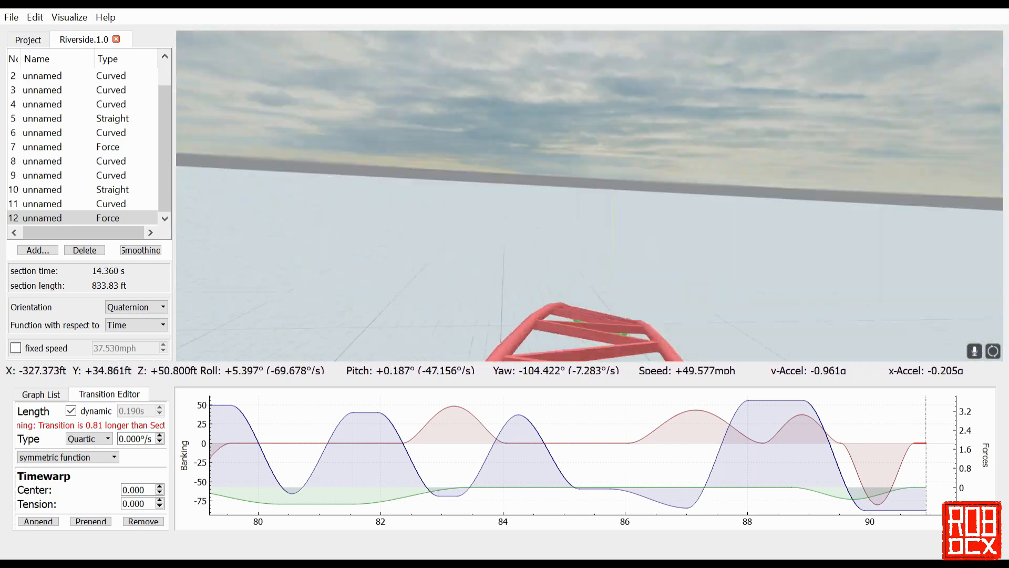
pyautogui.click(872, 476)
pyautogui.scroll(-3, 154, 437)
pyautogui.scroll(1, 154, 437)
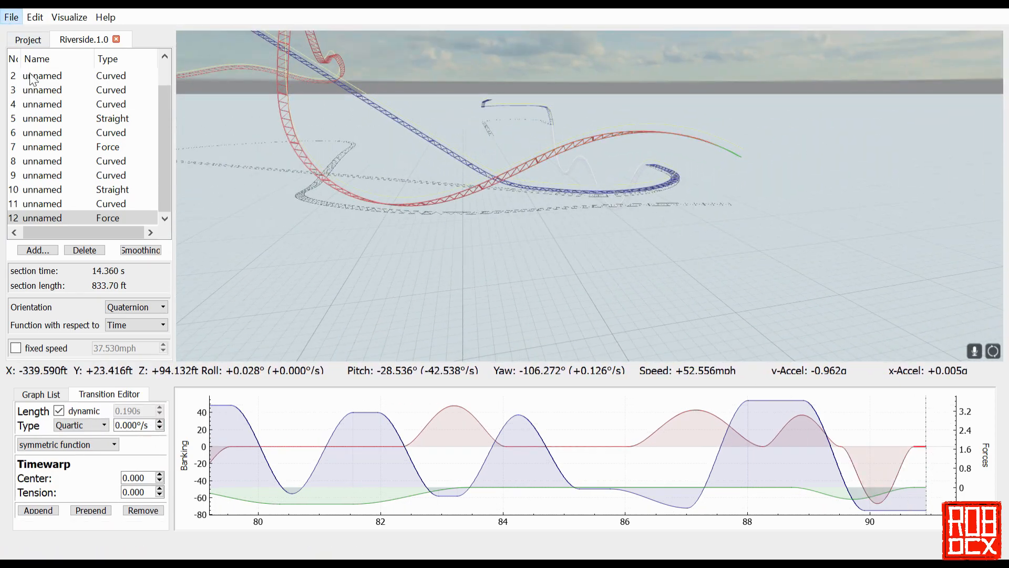
# Open a copy of the track named Riverside.1.1 for editing and remove the roll dip over its last hill
pyautogui.click(29, 41)
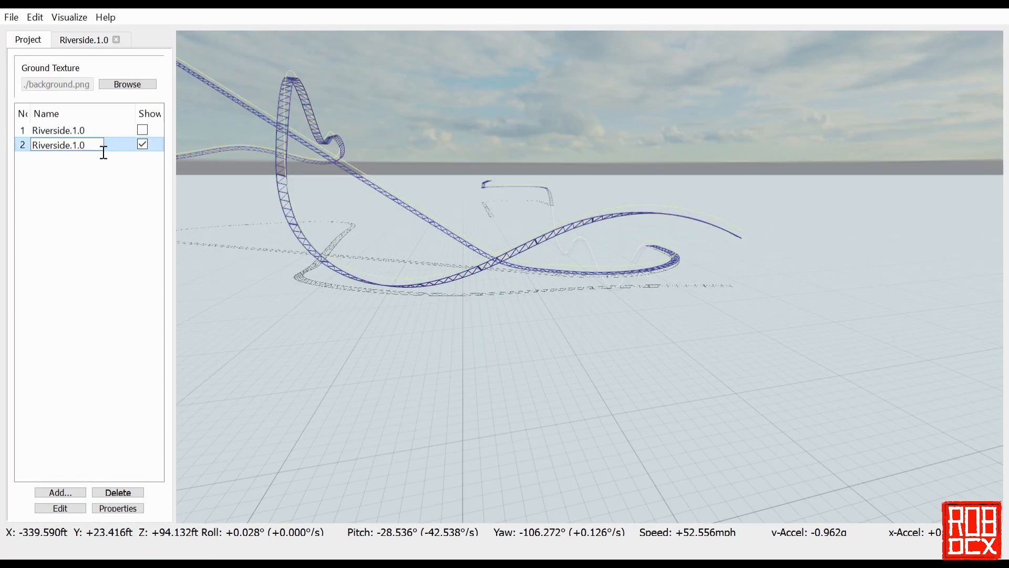
pyautogui.click(59, 509)
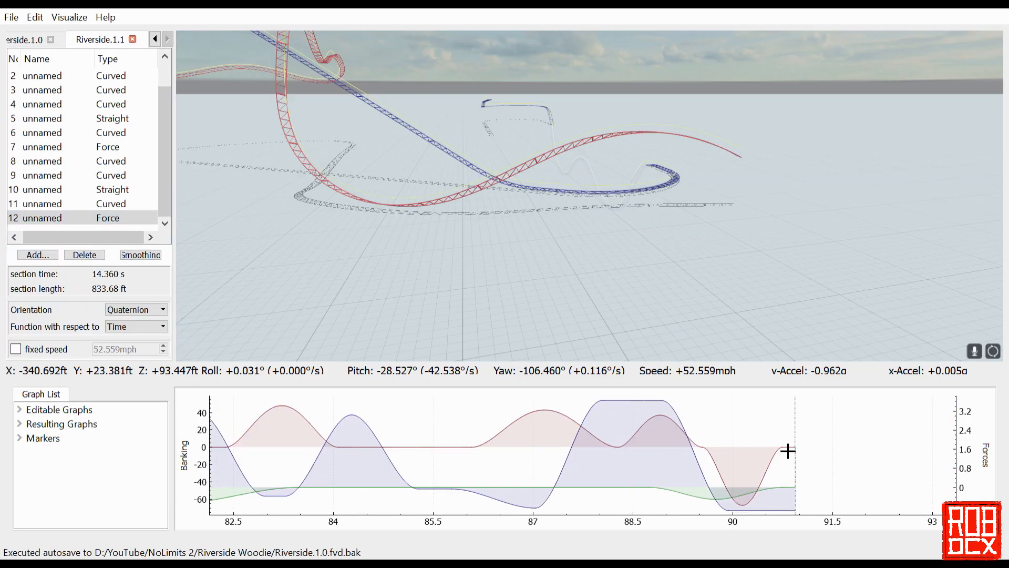
pyautogui.click(37, 510)
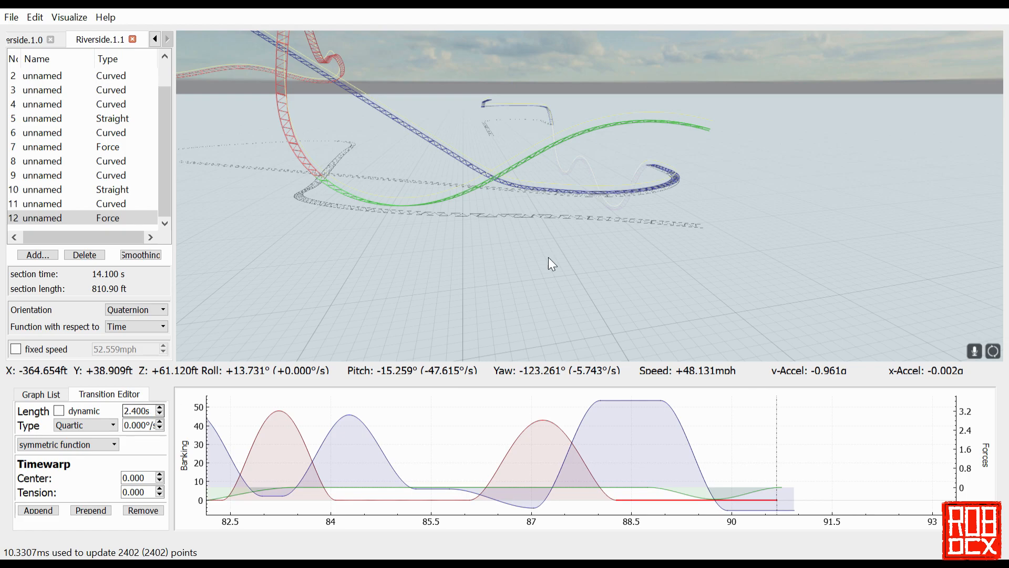
pyautogui.moveTo(548, 257); pyautogui.dragTo(625, 278)
# Set the downward vertical-force transition after the banked valley to -2.7 g and shorten the force hold before it
pyautogui.click(642, 485)
pyautogui.click(736, 509)
pyautogui.click(706, 481)
pyautogui.scroll(13, 152, 427)
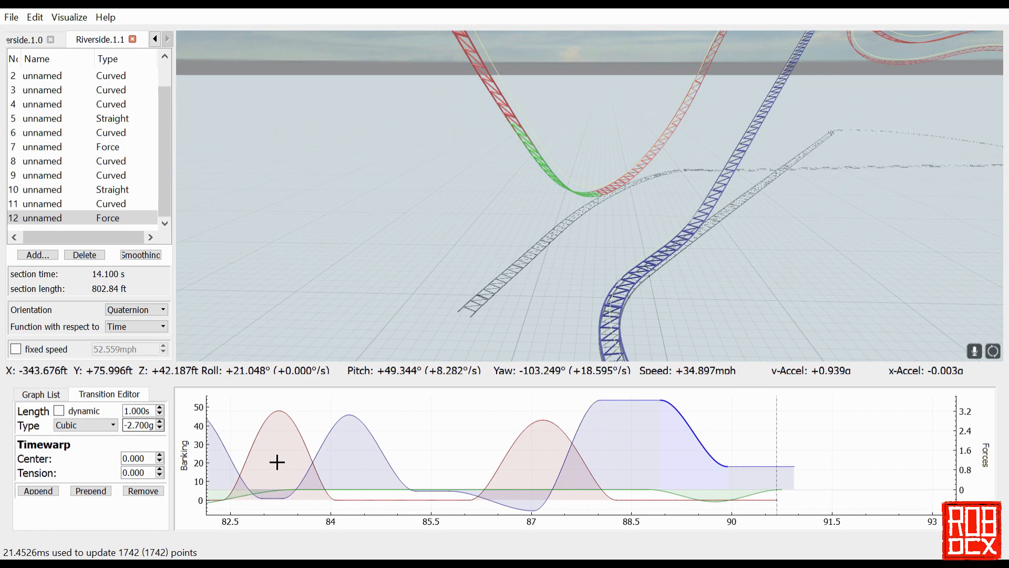
pyautogui.click(631, 444)
pyautogui.scroll(-6, 144, 415)
# Turn the lateral-force dip into a 0.5 g rise over 1 s that falls back to zero
pyautogui.click(693, 492)
pyautogui.press('w')
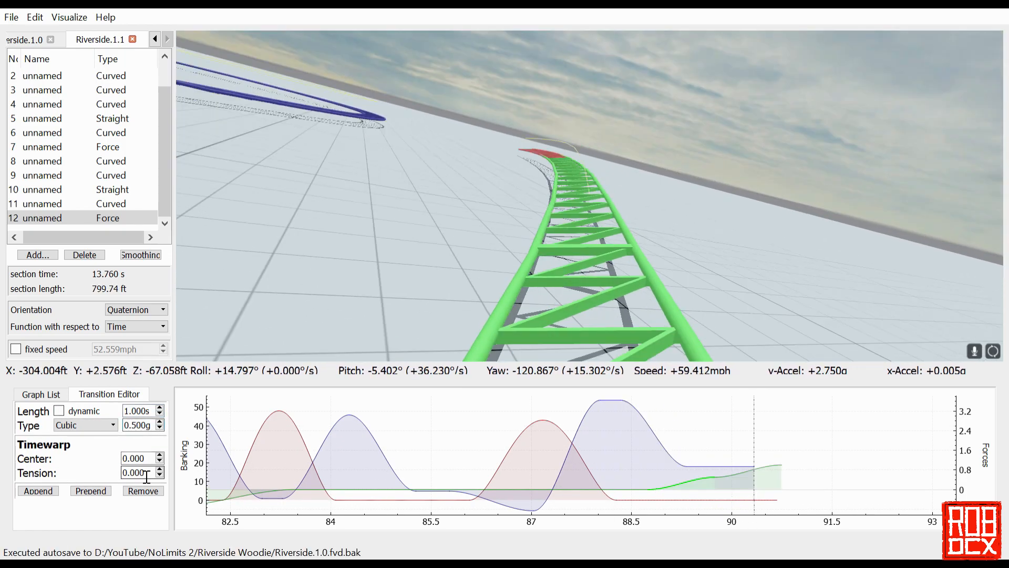
pyautogui.click(743, 484)
pyautogui.click(126, 442)
pyautogui.write('-wsr')
# Shorten the flat lateral-force transition so the lateral bump starts earlier, and insert a flat hold at the bump's peak
pyautogui.click(620, 489)
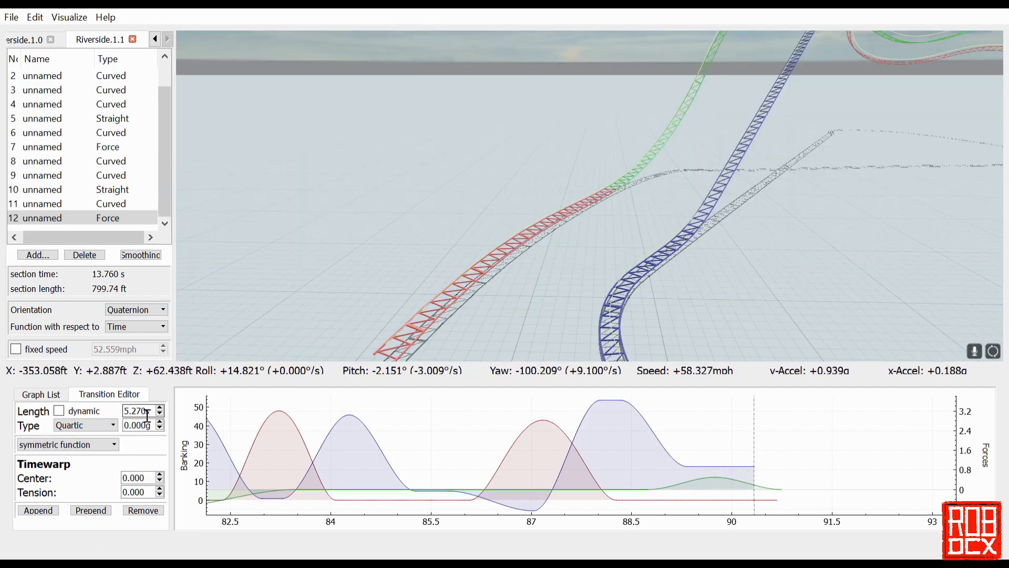
pyautogui.scroll(-8, 160, 419)
pyautogui.press('r')
pyautogui.press('s')
pyautogui.click(694, 483)
pyautogui.click(90, 510)
pyautogui.press('s')
pyautogui.press('w')
pyautogui.press('r')
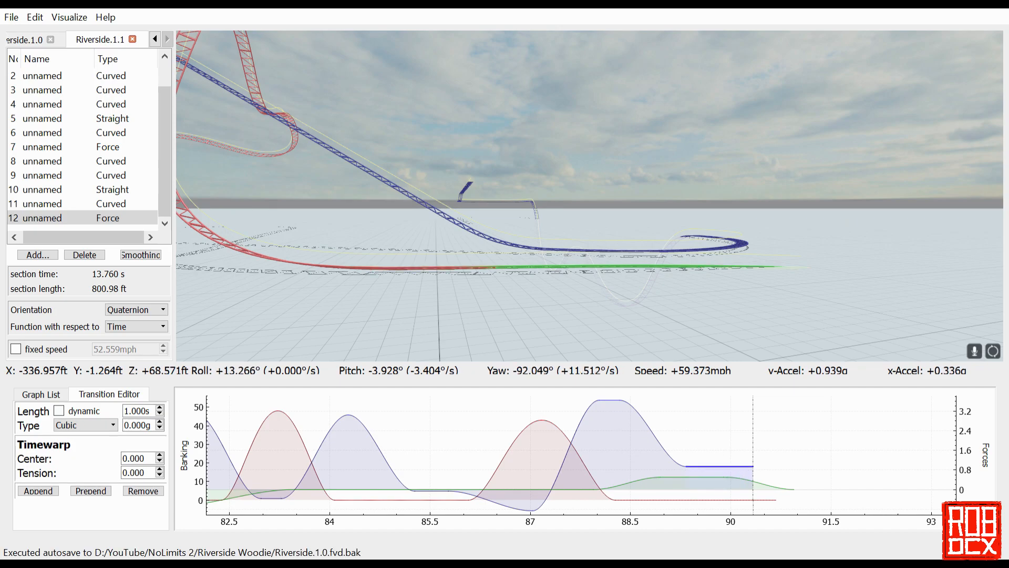
# Increase the lateral force of the bump's rise and match its return to zero
pyautogui.moveTo(590, 195); pyautogui.dragTo(589, 273)
pyautogui.click(620, 486)
pyautogui.scroll(2, 158, 425)
pyautogui.click(770, 481)
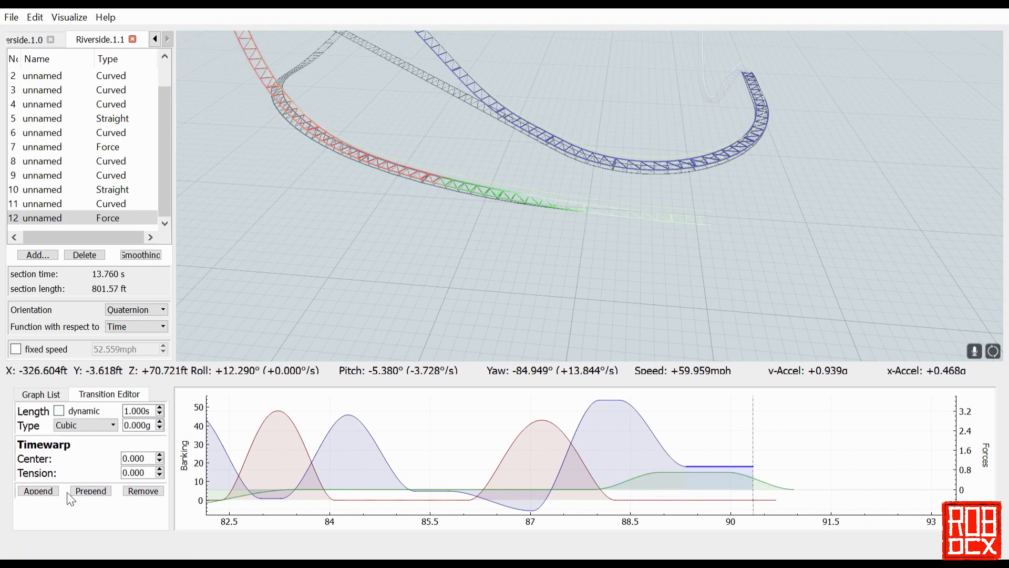
# Replace the 0 g vertical-force hold with a 1 s cubic transition of 2.3 g
pyautogui.click(57, 491)
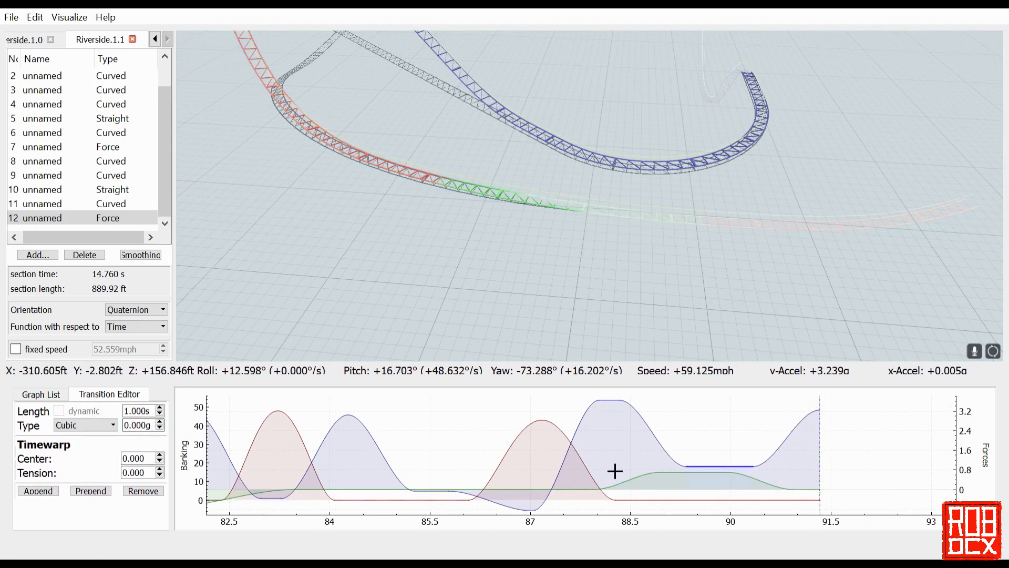
pyautogui.click(143, 490)
pyautogui.press('r')
pyautogui.press('s')
pyautogui.press('w')
pyautogui.press('r')
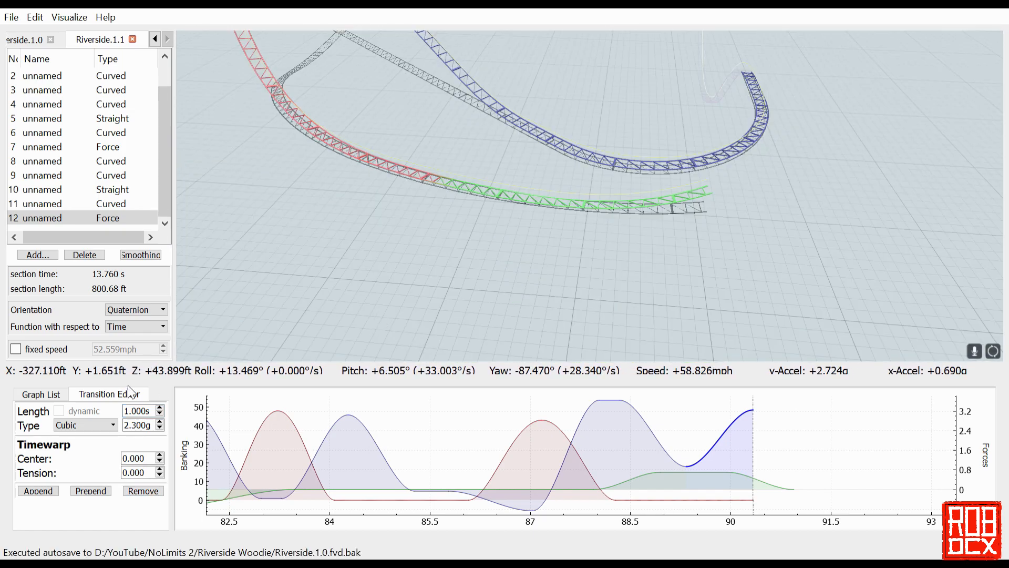
# Append a 1 s vertical-force transition that drops into negative g for an airtime hill
pyautogui.click(38, 491)
pyautogui.moveTo(909, 313); pyautogui.dragTo(757, 371)
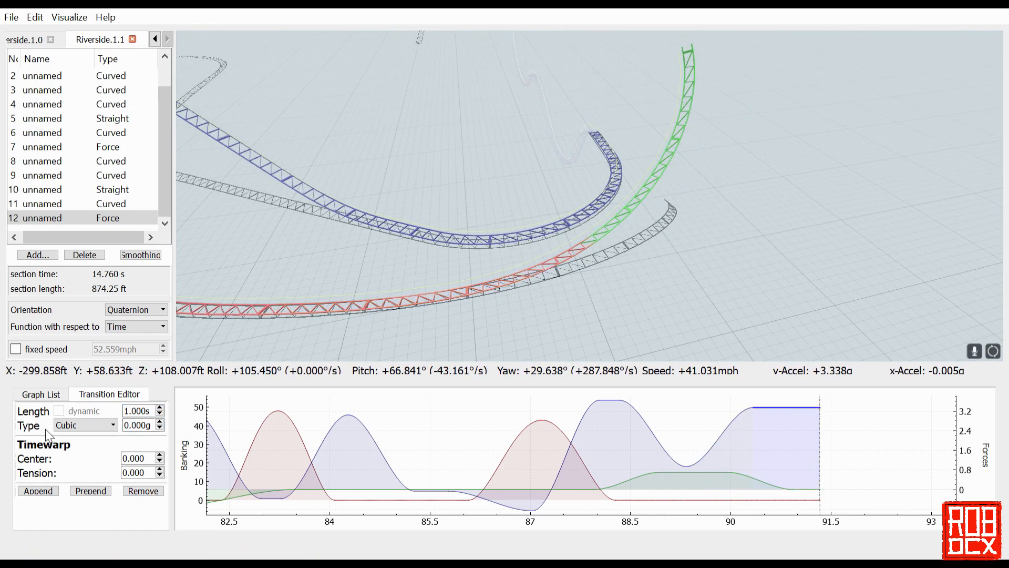
pyautogui.scroll(-15, 158, 427)
pyautogui.scroll(-1, 150, 415)
pyautogui.press('r')
pyautogui.press('s')
pyautogui.press('w')
pyautogui.press('r')
# Shorten the long flat roll transition and append a 1 s quartic roll transition of -39°/s
pyautogui.click(788, 499)
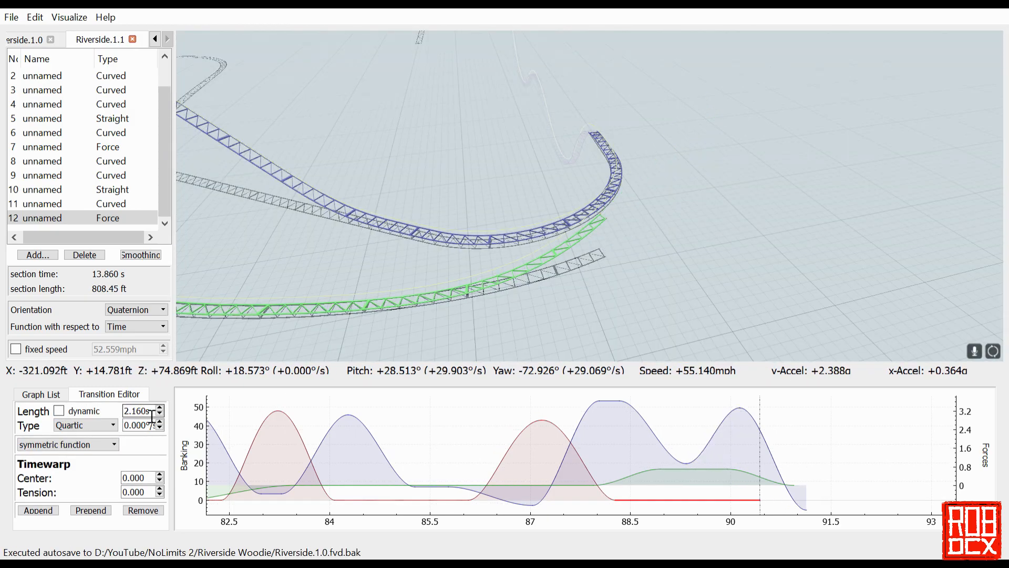
pyautogui.scroll(-13, 151, 427)
pyautogui.scroll(-4, 151, 430)
pyautogui.press('r')
pyautogui.press('s')
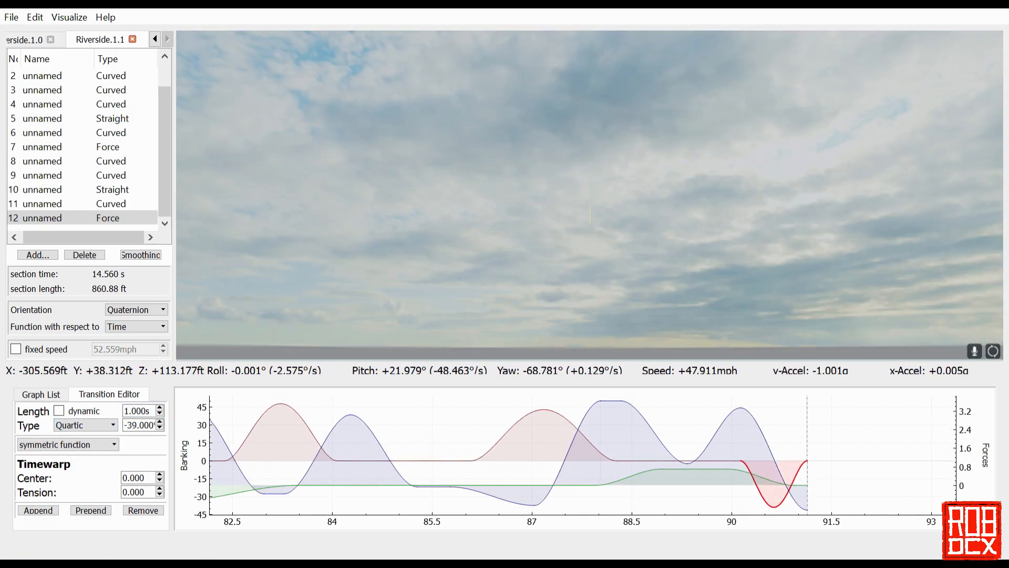
pyautogui.press('w')
pyautogui.press('r')
# Append a flat roll transition and a 0 g vertical-force hold over the airtime hill, enabling dynamic length for the flat transition
pyautogui.click(39, 511)
pyautogui.click(773, 456)
pyautogui.click(39, 491)
pyautogui.click(59, 411)
pyautogui.moveTo(473, 210); pyautogui.dragTo(499, 190)
# Set the length of the 2.4 g upward vertical-force transition before the airtime hill to 0.6 s
pyautogui.press('s')
pyautogui.click(758, 427)
pyautogui.scroll(-2, 154, 416)
pyautogui.press('r')
pyautogui.press('s')
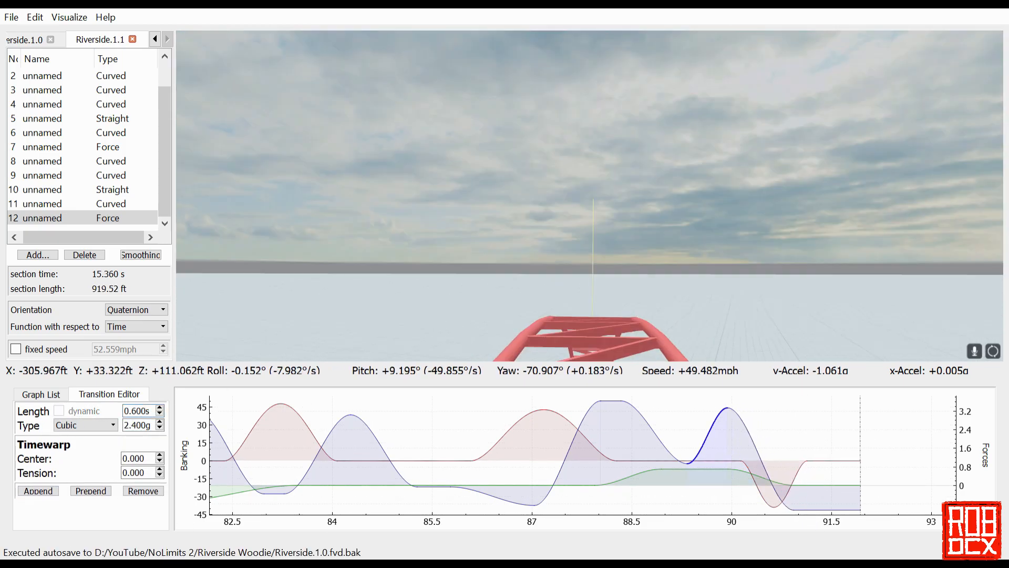
pyautogui.press('w')
pyautogui.press('s')
pyautogui.press('w')
# Set the negative roll transition on the airtime hill to 1.2 s and -32°/s
pyautogui.click(772, 473)
pyautogui.scroll(2, 151, 415)
pyautogui.press('r')
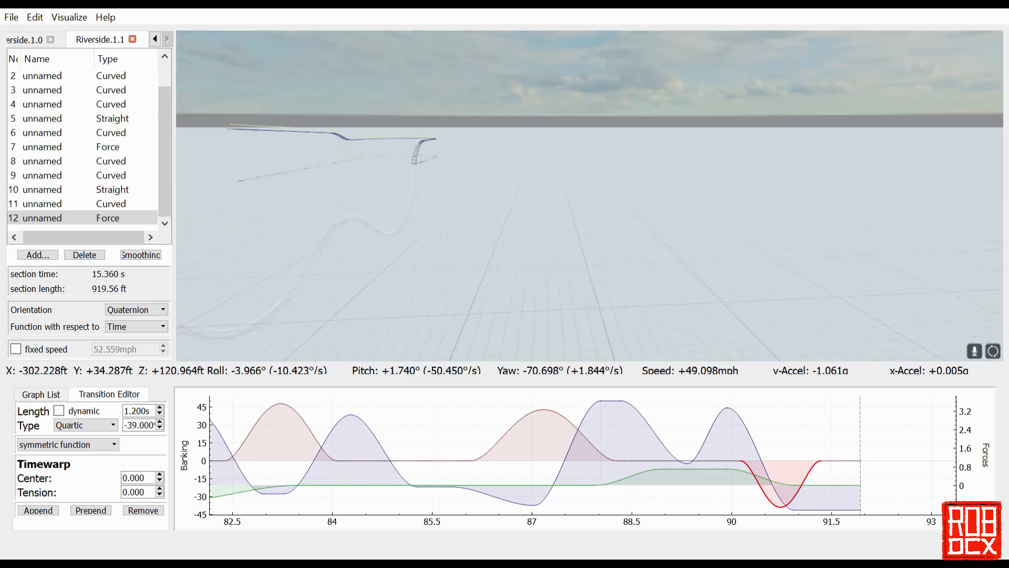
pyautogui.scroll(2, 151, 423)
pyautogui.press('r')
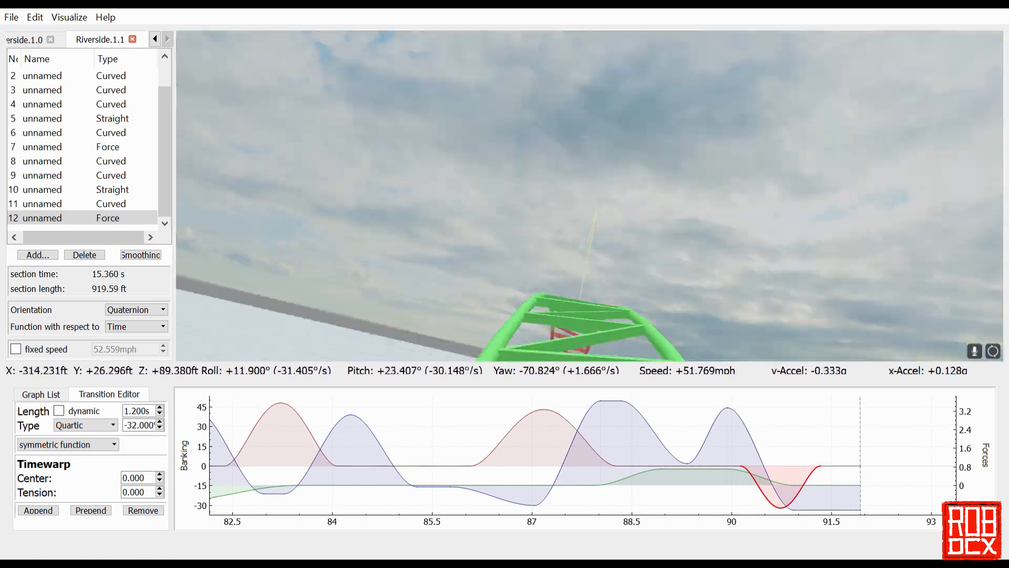
pyautogui.press('r')
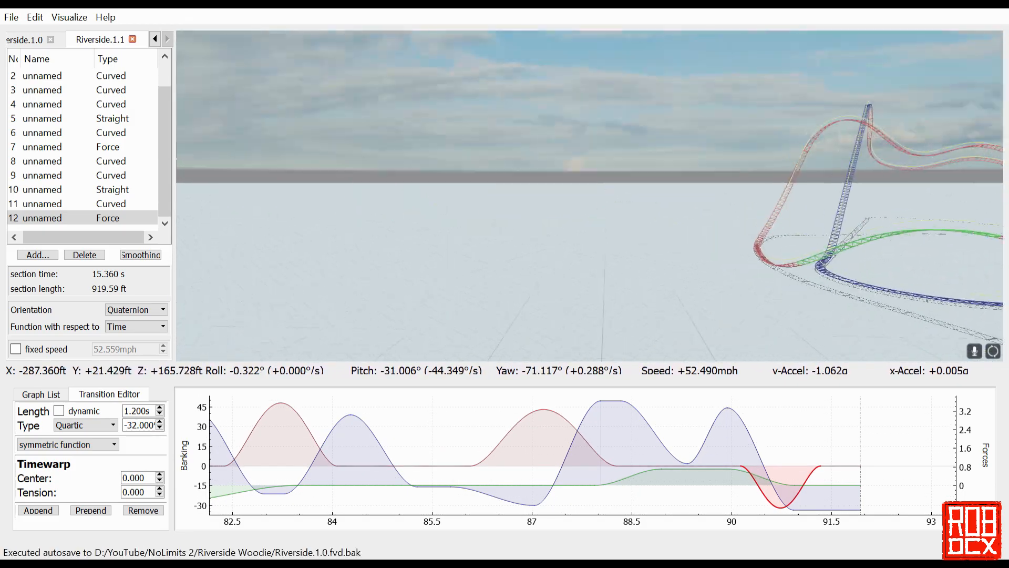
# Set the vertical-force hold before the -2.7 g transition to 0.4 s and check the ride over the hill
pyautogui.click(672, 454)
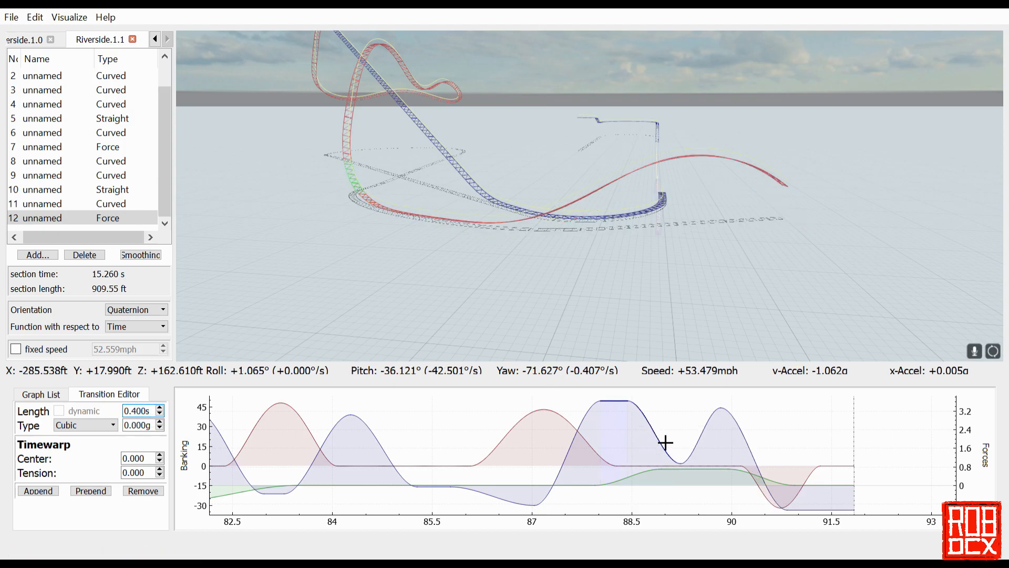
pyautogui.press('r')
pyautogui.press('r')
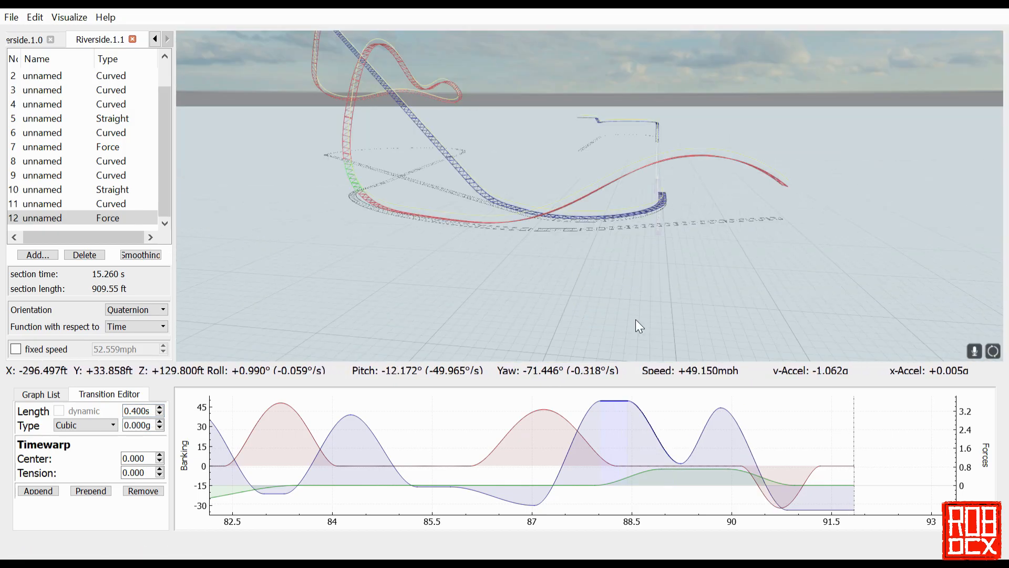
pyautogui.press('r')
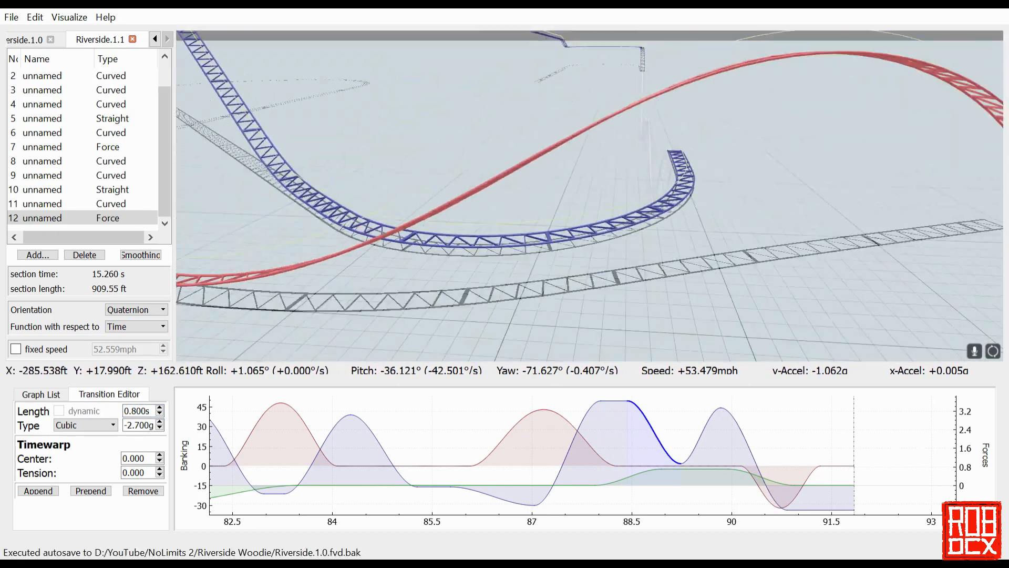
pyautogui.press('r')
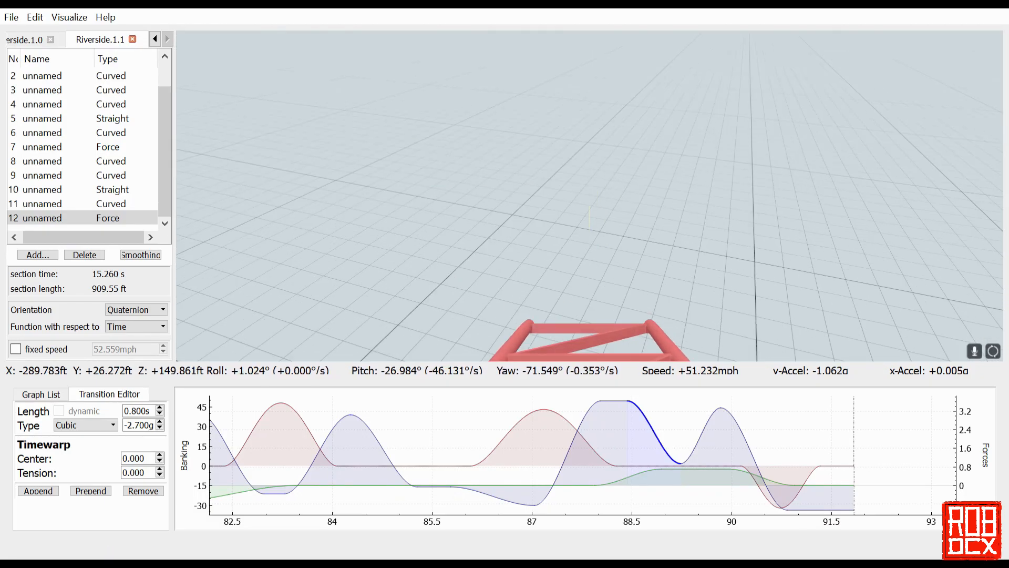
pyautogui.press('r')
# Slightly shorten the upward vertical-force transition leading into the airtime hill
pyautogui.click(702, 444)
pyautogui.click(160, 413)
pyautogui.press('r')
pyautogui.press('r')
pyautogui.click(733, 446)
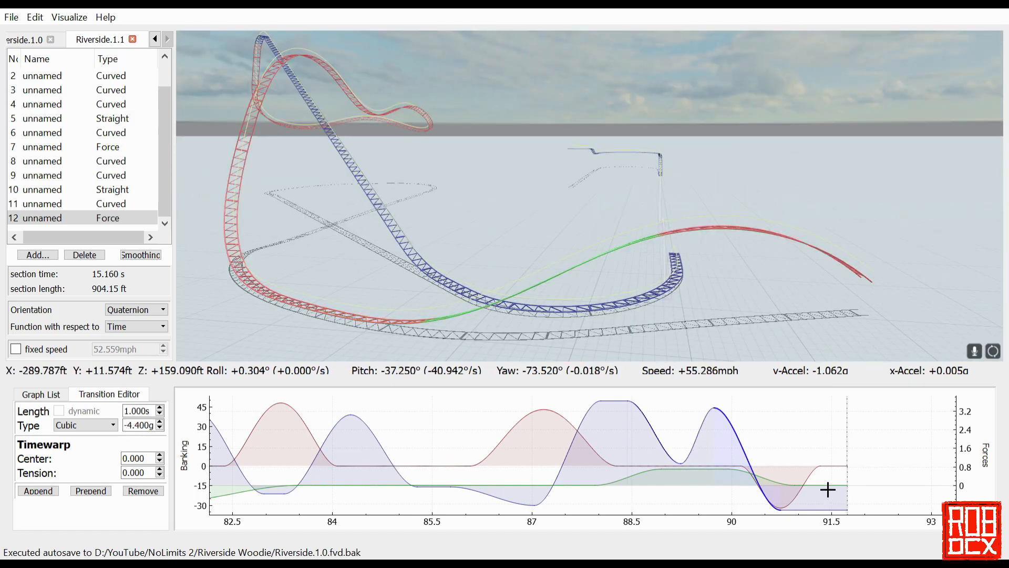
# Set the negative roll transition to -32.5°/s and the flat roll transition before it to 1.36 s
pyautogui.click(828, 490)
pyautogui.moveTo(144, 440); pyautogui.dragTo(144, 446)
pyautogui.press('r')
pyautogui.press('s')
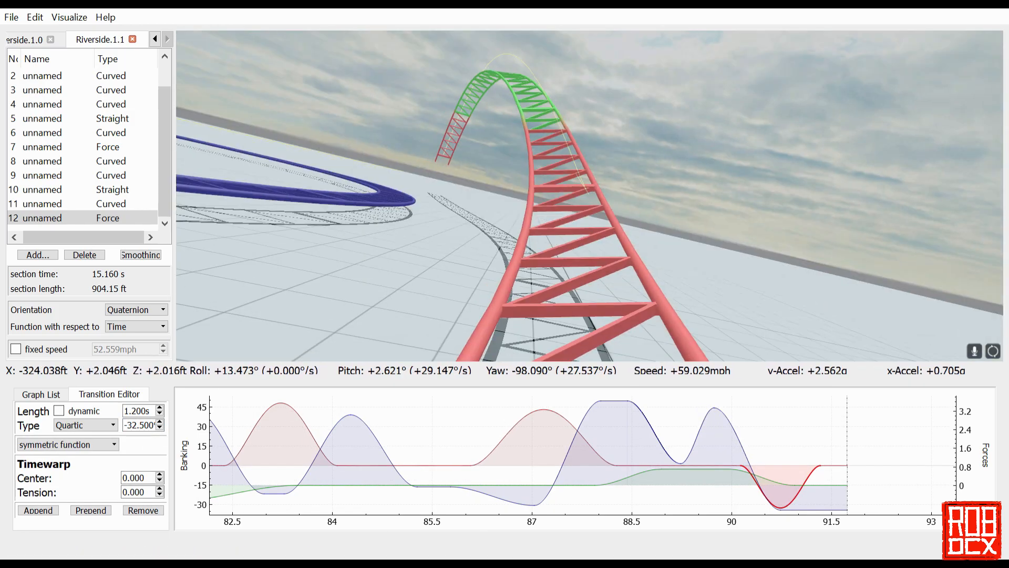
pyautogui.scroll(-2, 149, 413)
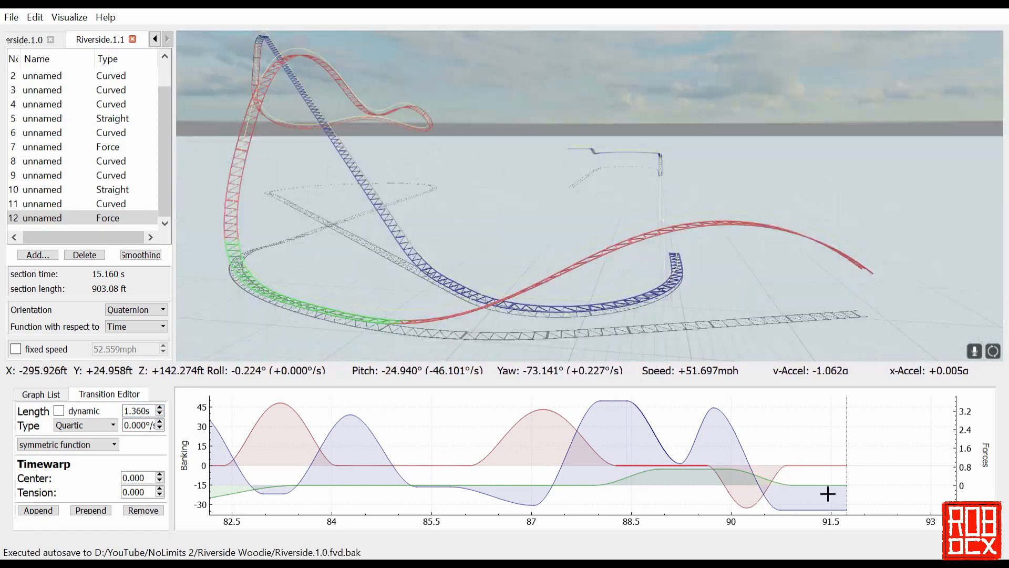
# Set the negative roll transition's rate to -32°/s and save the project
pyautogui.moveTo(324, 231); pyautogui.dragTo(204, 132)
pyautogui.hotkey('ctrl', 's')
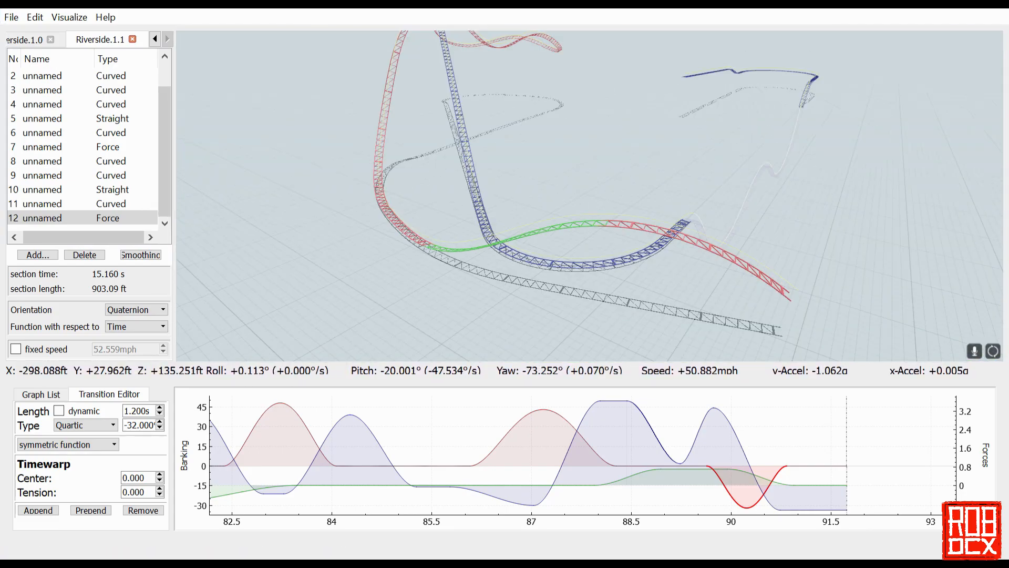
pyautogui.moveTo(589, 195); pyautogui.dragTo(609, 158)
pyautogui.click(11, 18)
pyautogui.click(22, 72)
pyautogui.moveTo(589, 196); pyautogui.dragTo(631, 194)
# Append a 1 s positive vertical-force transition after the airtime hold to pull the track out of its drop
pyautogui.click(812, 499)
pyautogui.click(38, 491)
pyautogui.scroll(20, 157, 432)
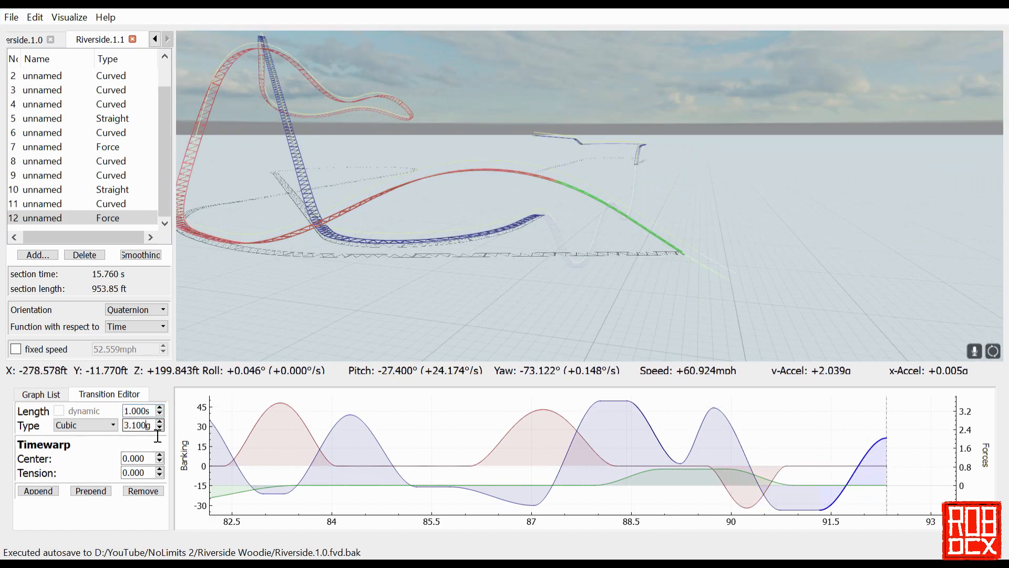
pyautogui.scroll(-1, 157, 434)
# Append a 0 g vertical-force hold in the new valley and set the airtime hold over the hill to 0.45 s
pyautogui.click(798, 499)
pyautogui.scroll(-1, 143, 414)
pyautogui.click(851, 476)
pyautogui.click(39, 491)
pyautogui.click(797, 499)
pyautogui.scroll(-1, 143, 414)
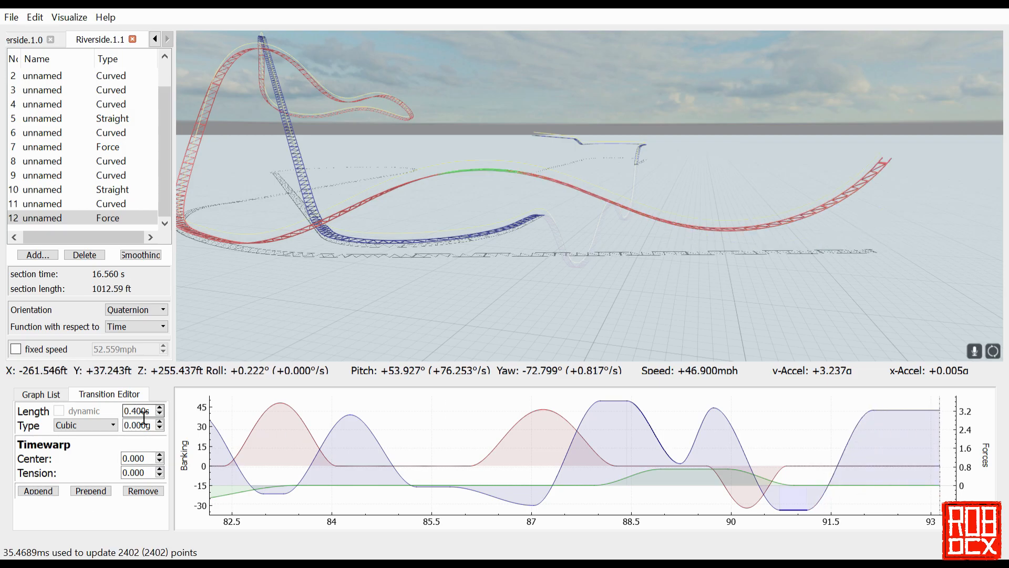
pyautogui.scroll(1, 143, 410)
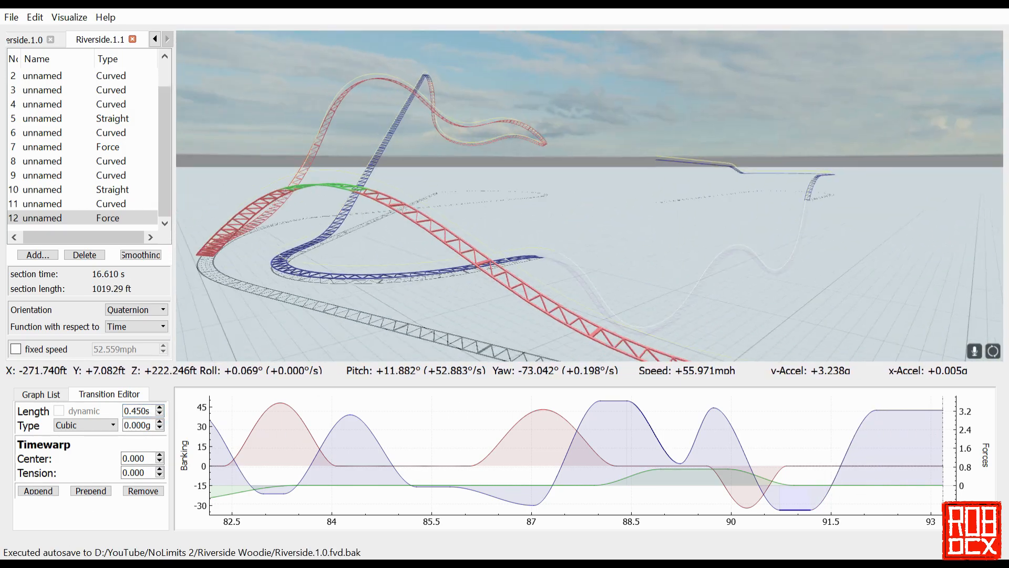
# Shorten the valley's vertical-force hold and append a 1 s transition of -4.3 g after it
pyautogui.click(935, 422)
pyautogui.scroll(-6, 144, 415)
pyautogui.click(38, 491)
pyautogui.scroll(20, 152, 434)
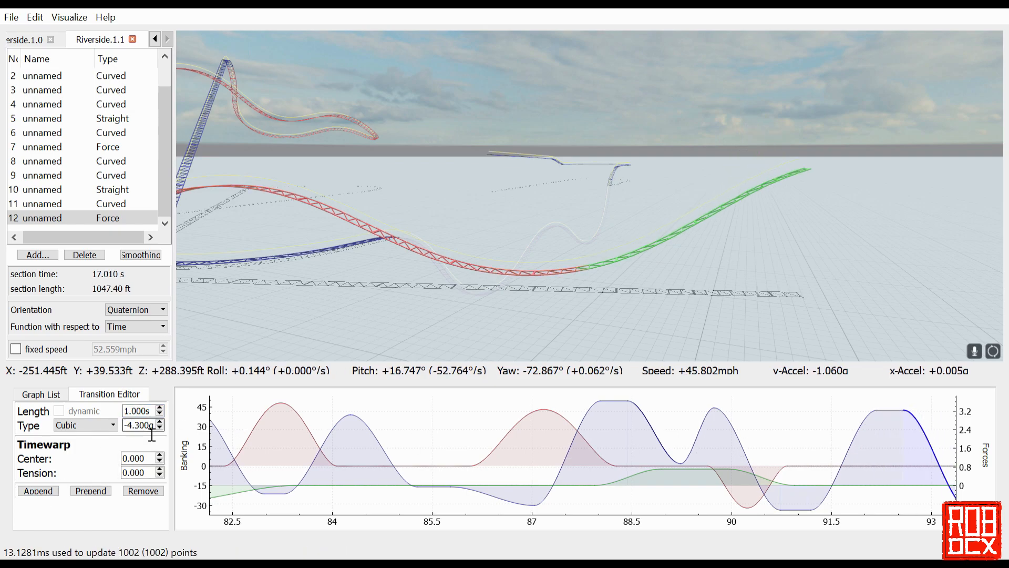
# Set the last hill's downward transition to -3.9 g without a hold before it, and append a 1 s upward vertical-force transition
pyautogui.scroll(20, 143, 426)
pyautogui.click(539, 463)
pyautogui.scroll(4, 149, 429)
pyautogui.press('w')
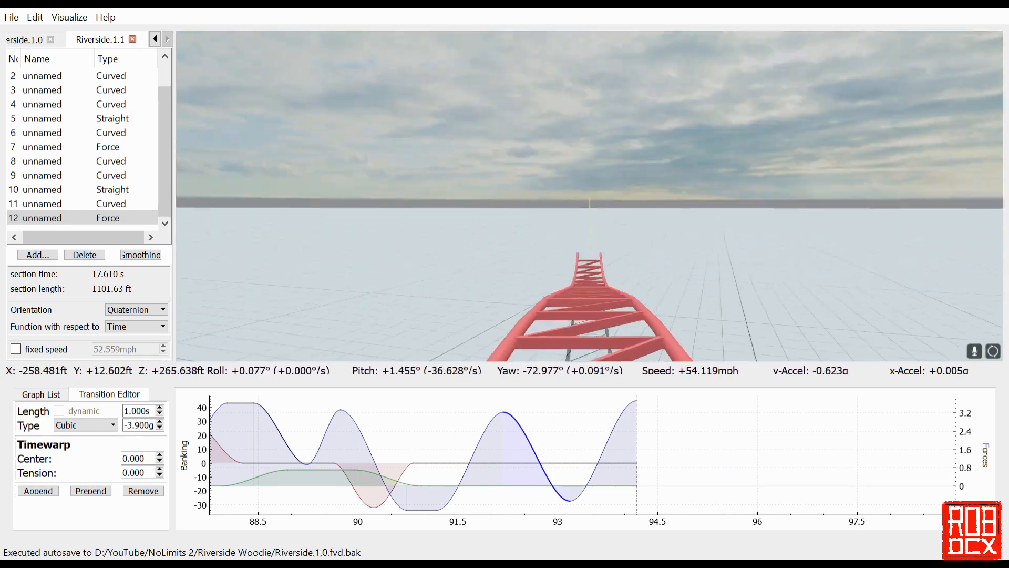
pyautogui.press('r')
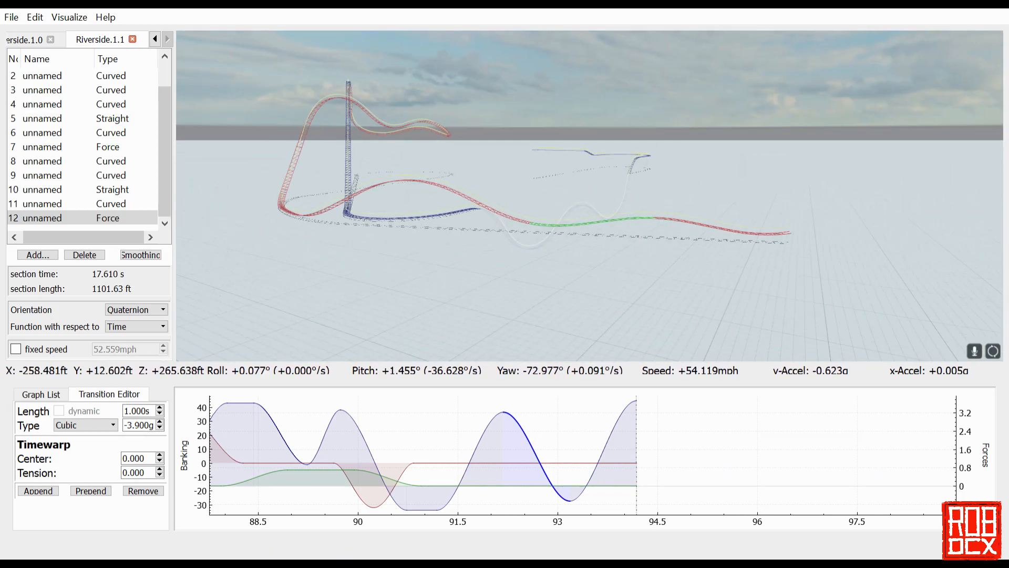
# Append a 1 s vertical-force hold at the end of the track
pyautogui.click(53, 488)
pyautogui.moveTo(400, 273); pyautogui.dragTo(494, 295)
pyautogui.press('w')
# Set the flat roll transition after the airtime hill to 1 s and the ToZero type, and append another roll transition after it
pyautogui.click(598, 464)
pyautogui.doubleClick(140, 412)
pyautogui.write('1')
pyautogui.press('Return')
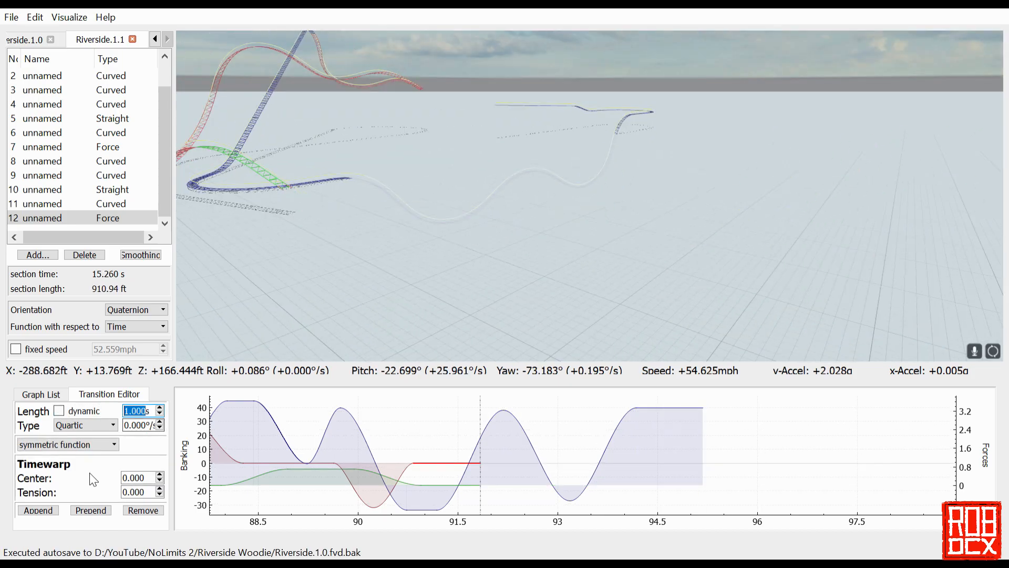
pyautogui.click(38, 510)
pyautogui.click(105, 425)
pyautogui.click(84, 507)
# Save the project and ride through the extended track to check it
pyautogui.click(11, 18)
pyautogui.click(54, 75)
pyautogui.press('r')
pyautogui.press('s')
pyautogui.press('w')
pyautogui.press('r')
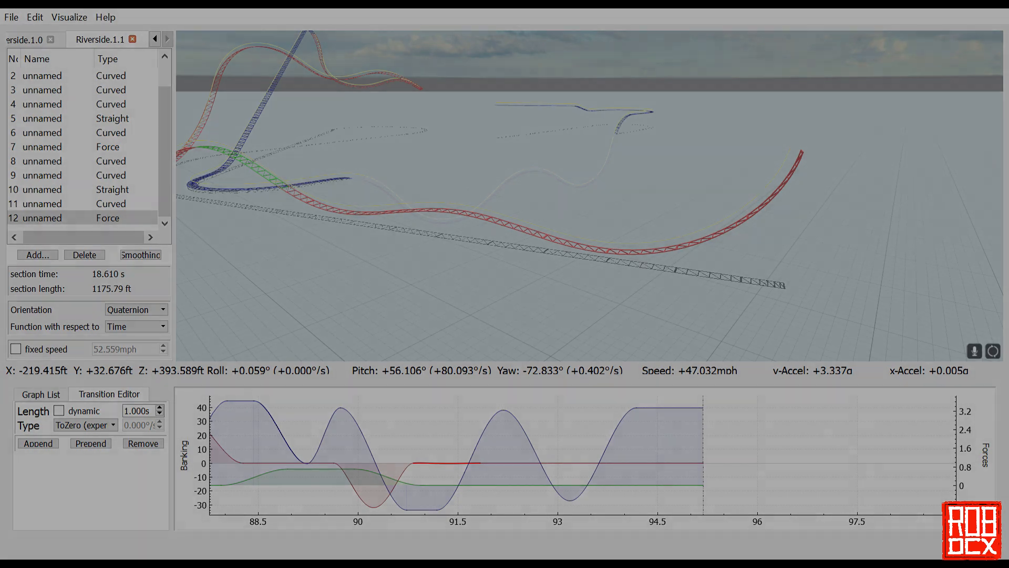